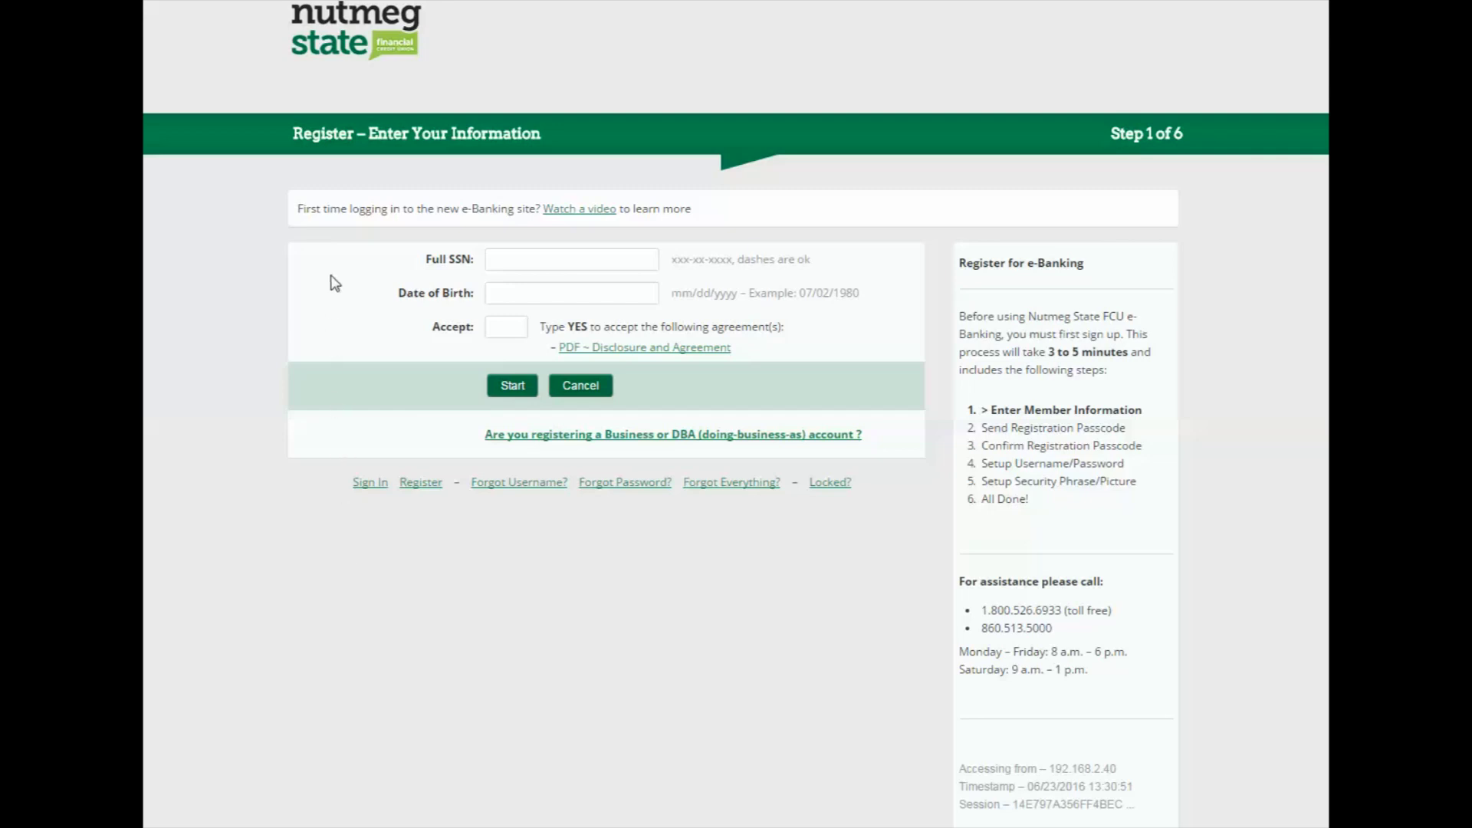
Fill in Full SSN and Date of Birth, then open the 'PDF – Disclosure and Agreement' link
left_click(504, 257)
key("Tab")
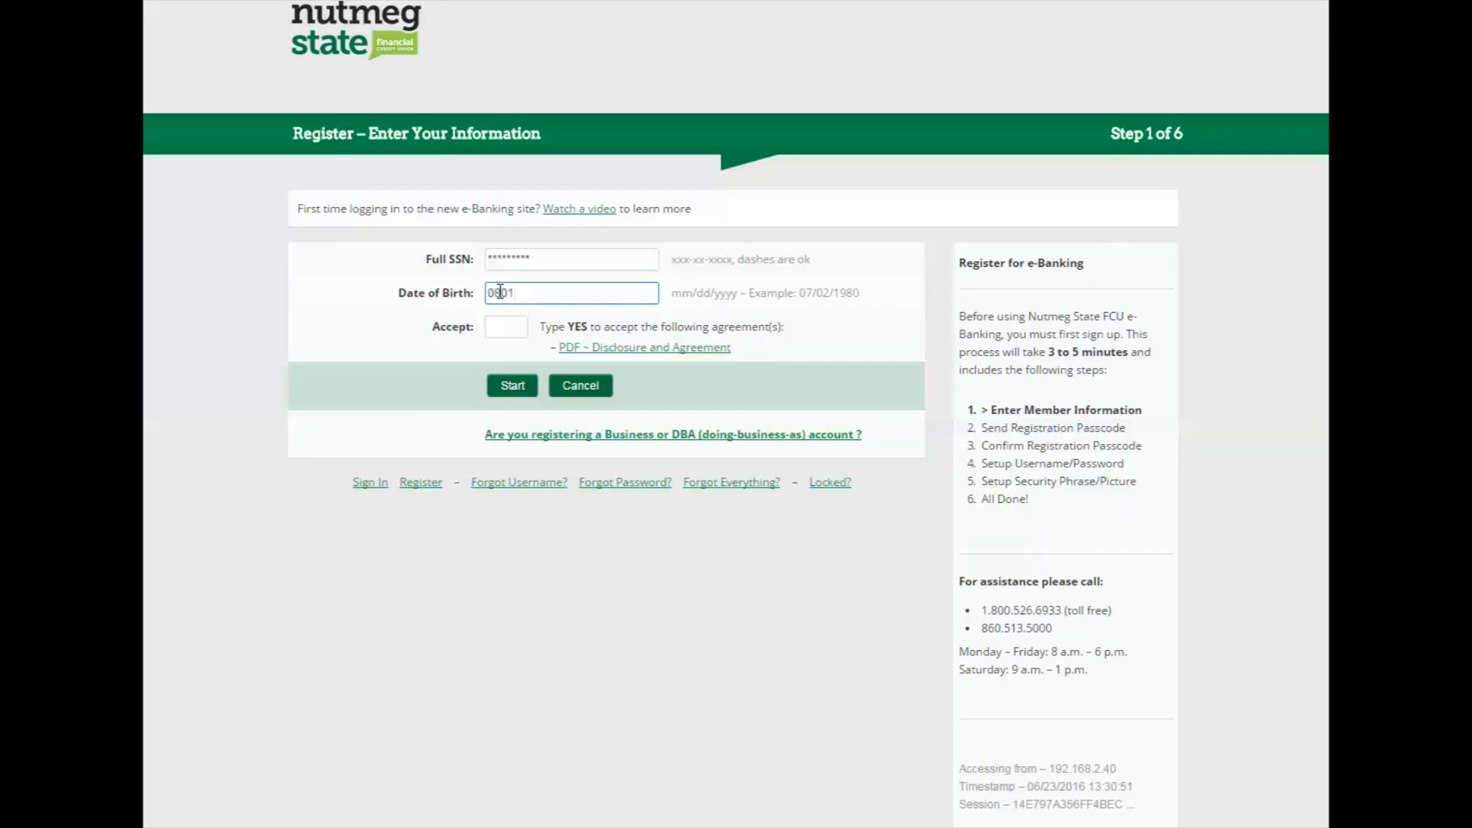
left_click(513, 326)
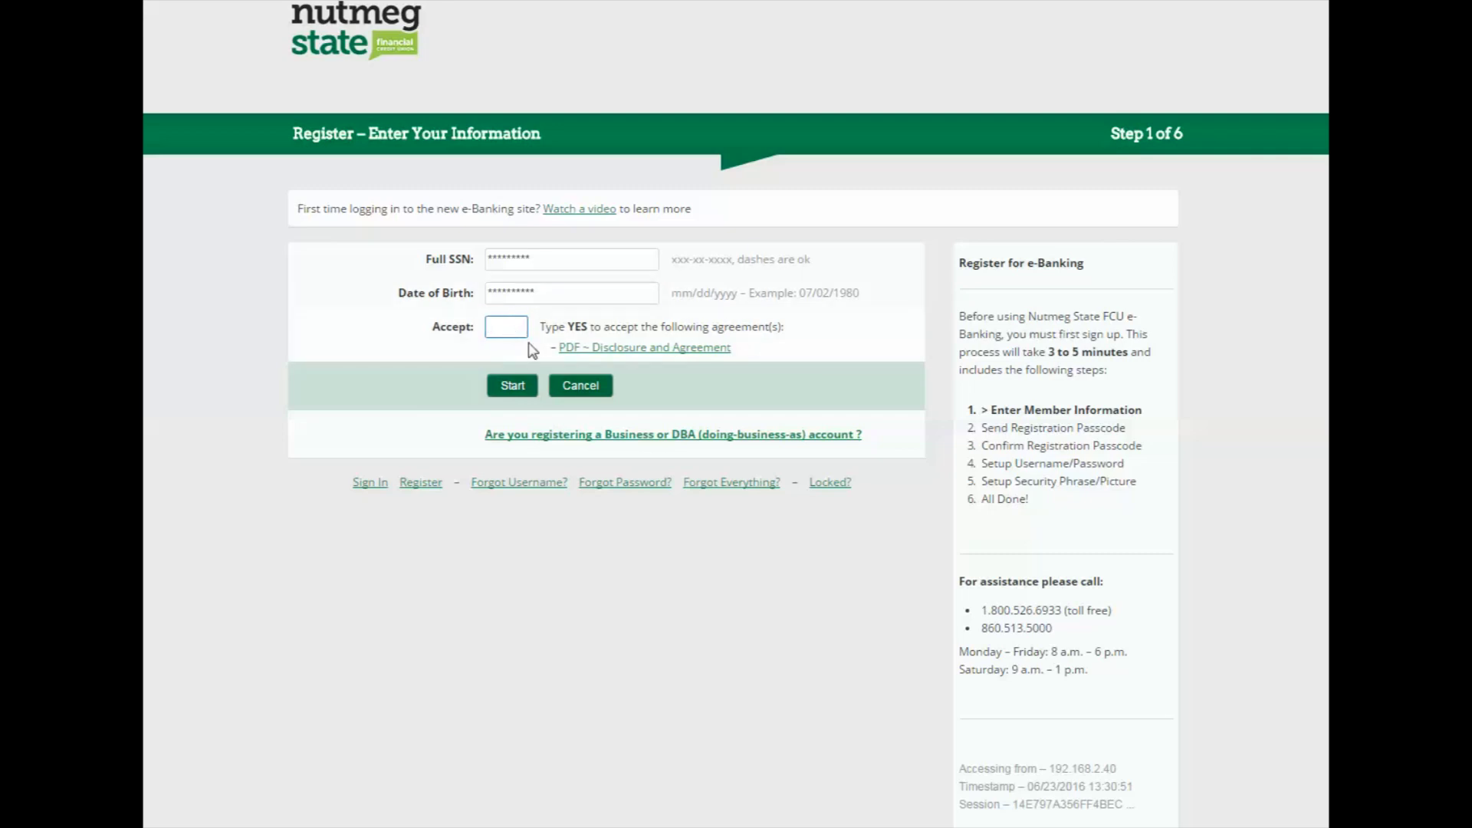
left_click(604, 358)
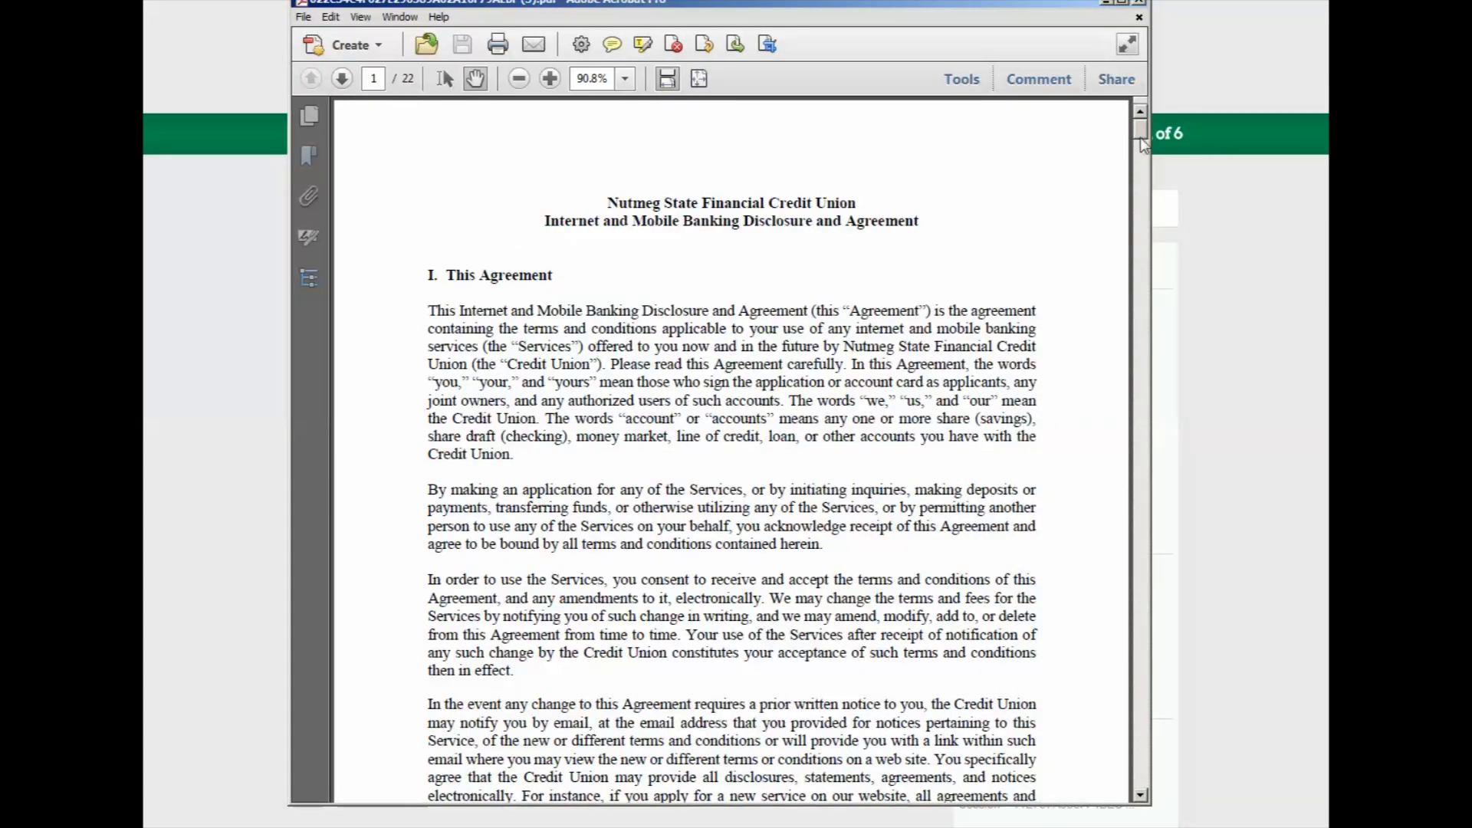
left_click_drag(1140, 137, 1138, 196)
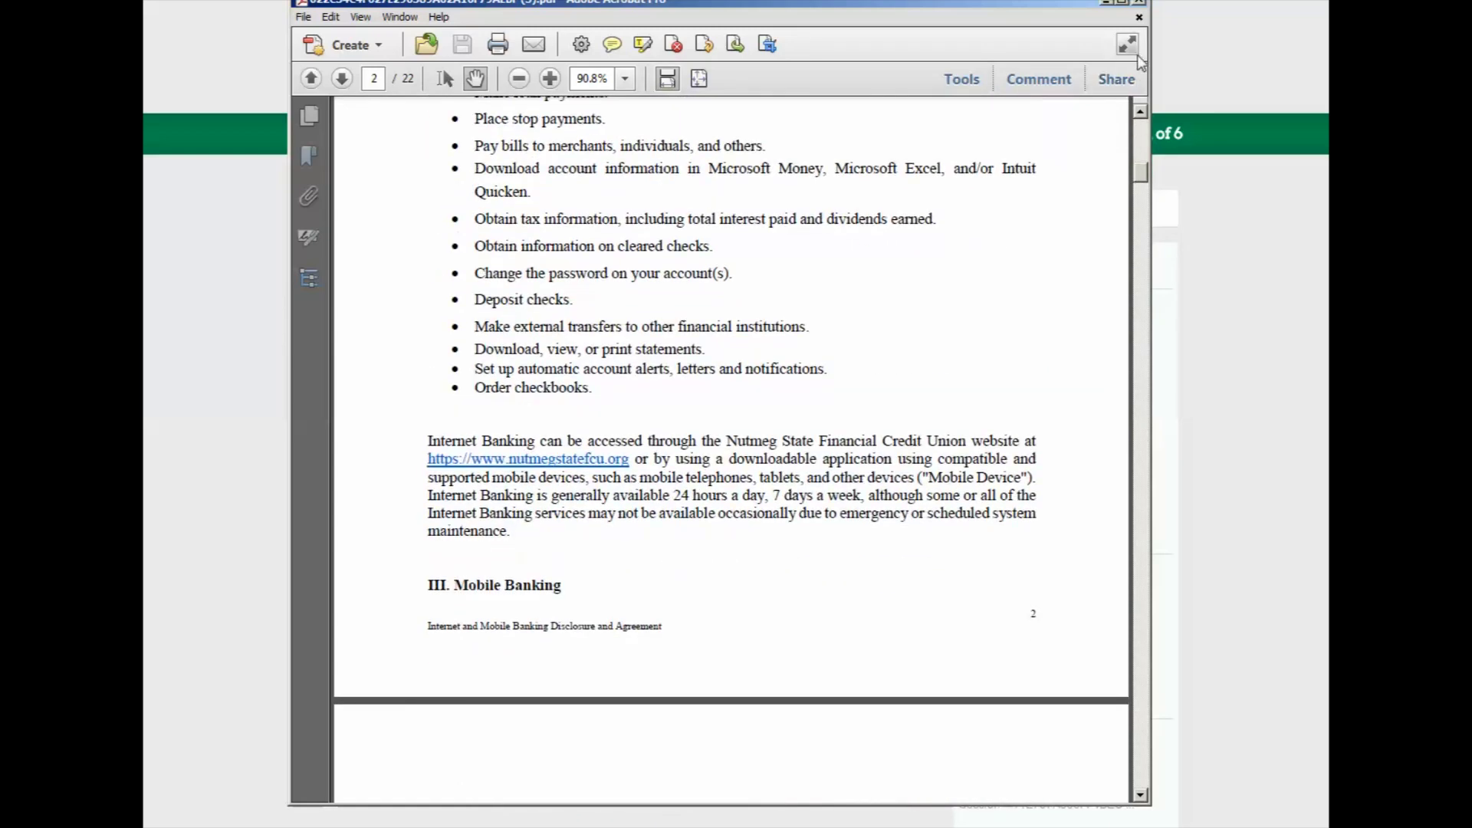
Close the disclosure PDF, accept the agreement with 'YES', and submit with Start
left_click(1144, 8)
left_click(512, 330)
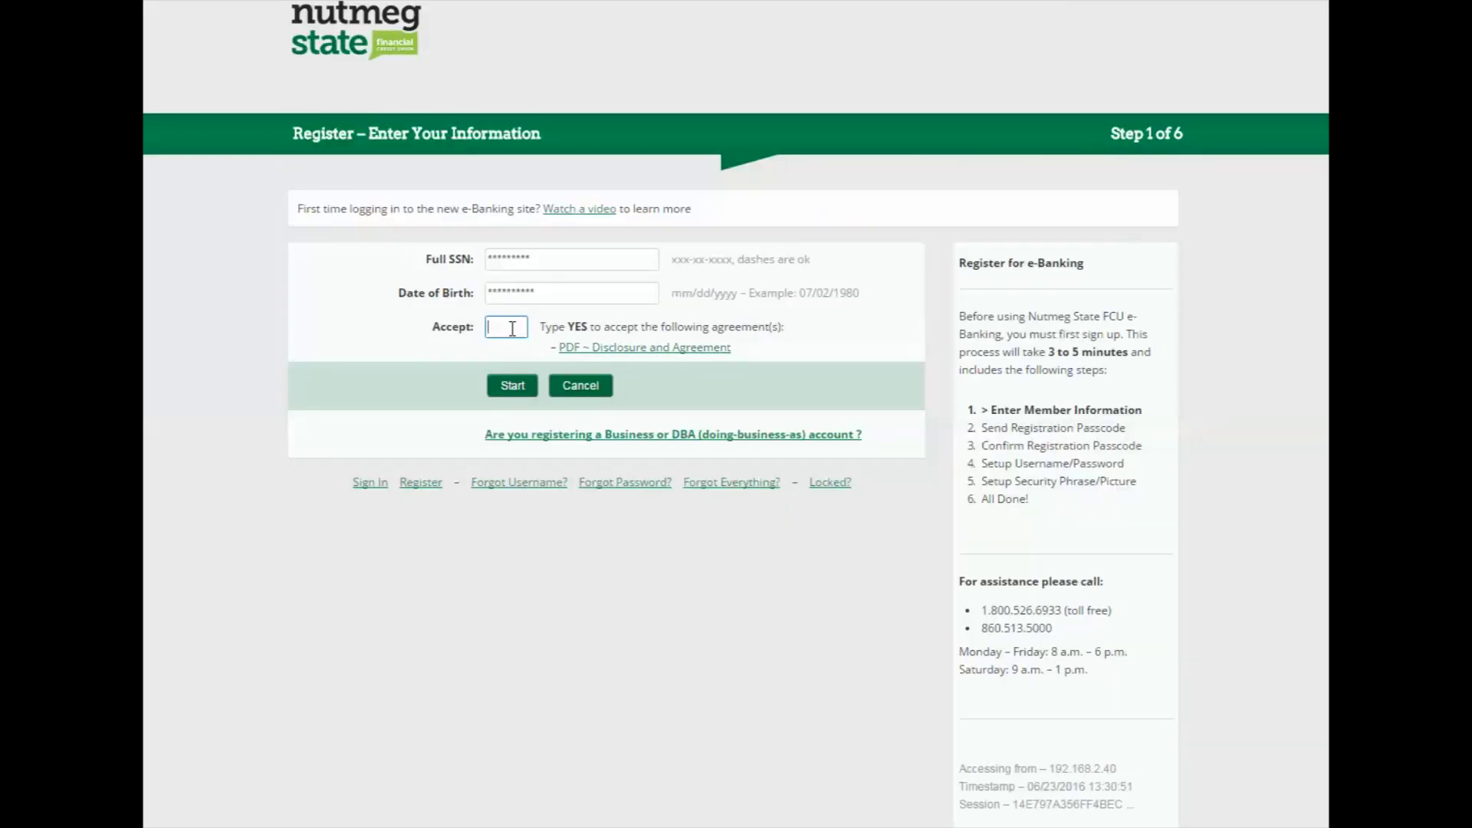
type("yes")
left_click(513, 391)
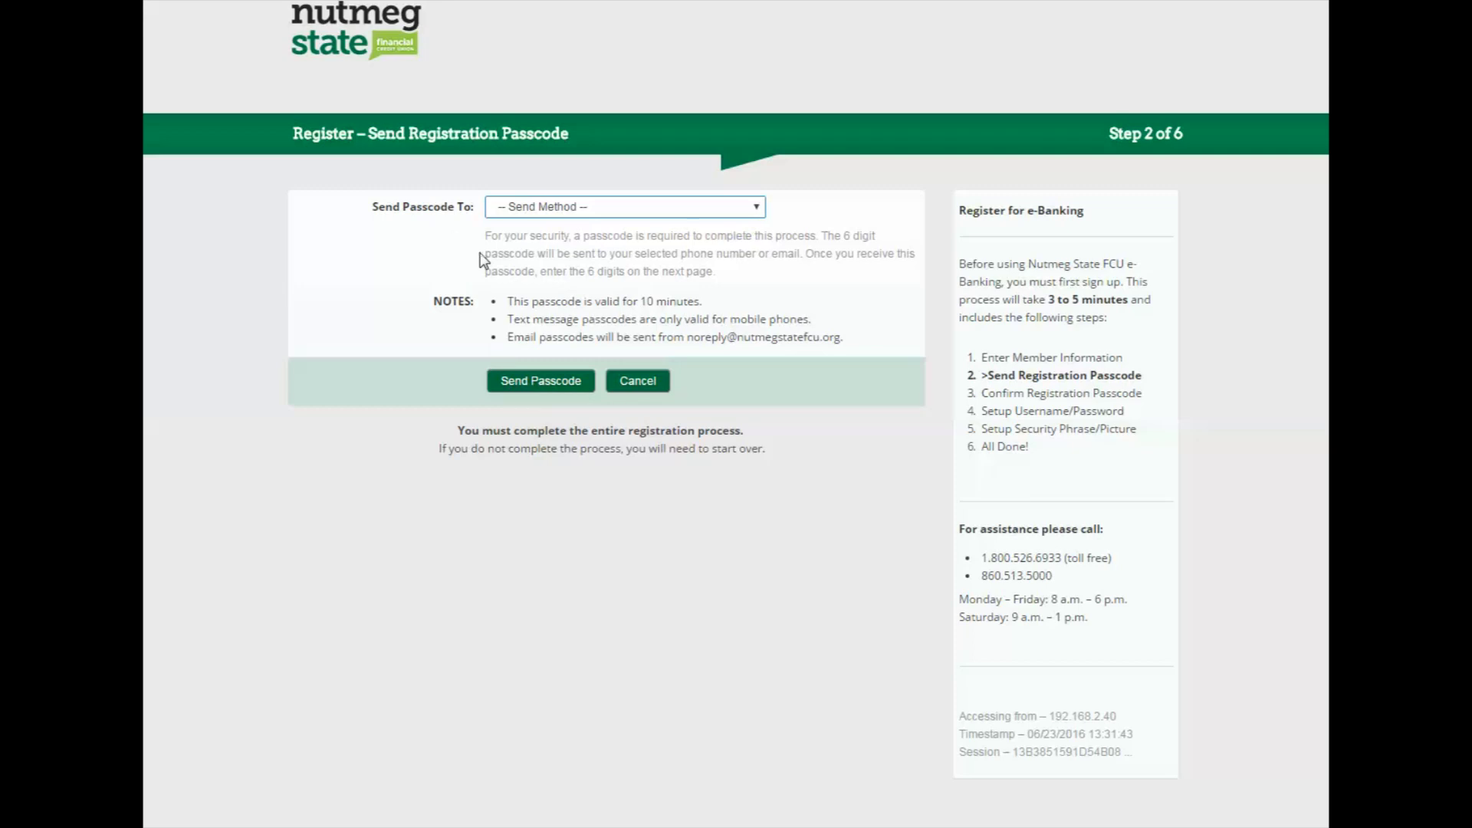
Choose 'Text Me at: XXX-XXX-X118' as the send method and send the passcode
left_click(521, 207)
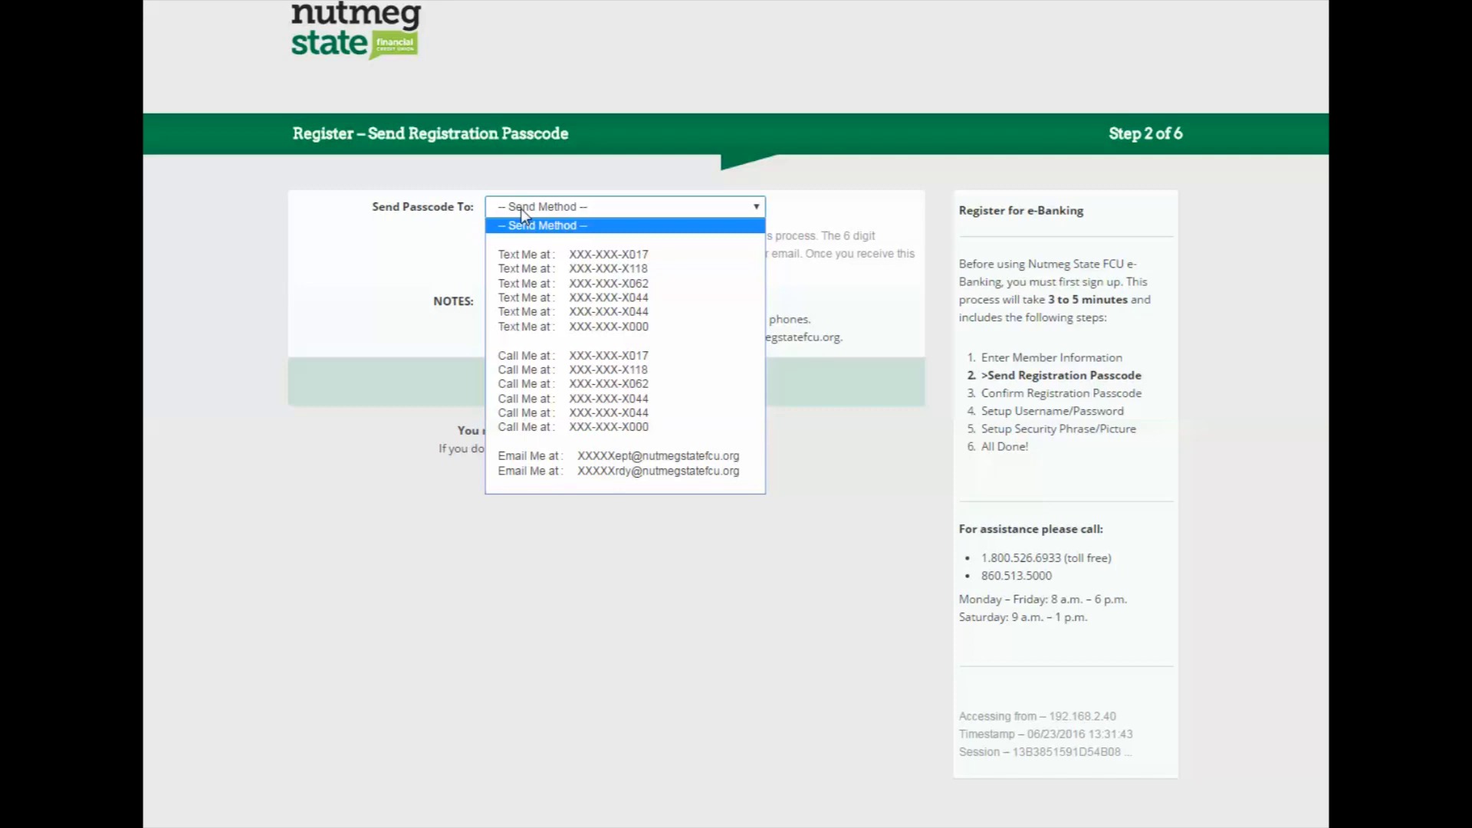
left_click(532, 272)
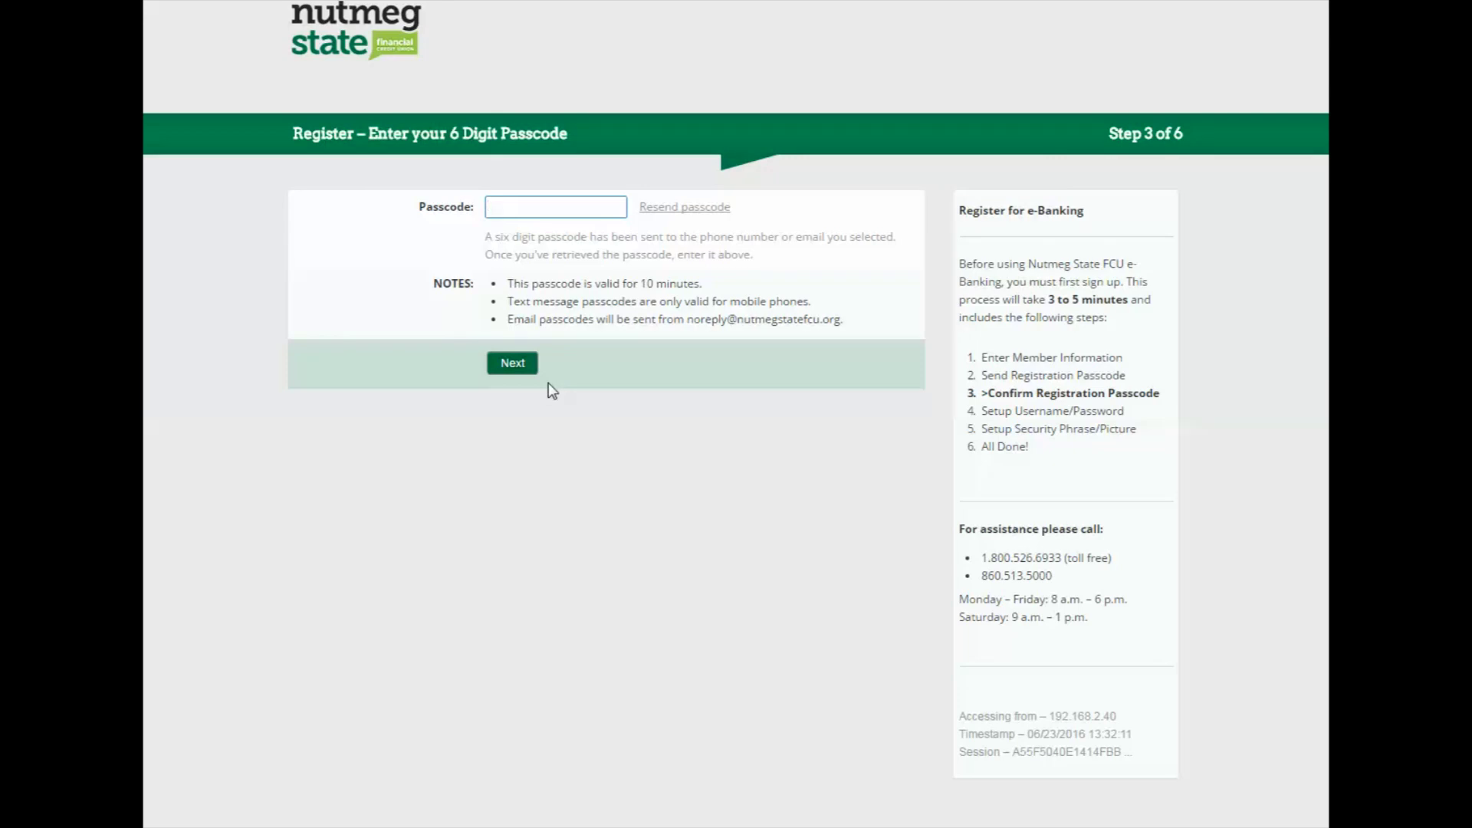
Enter the 6-digit passcode, correcting the mistyped last digit, and submit it
key("BackSpace")
left_click(519, 366)
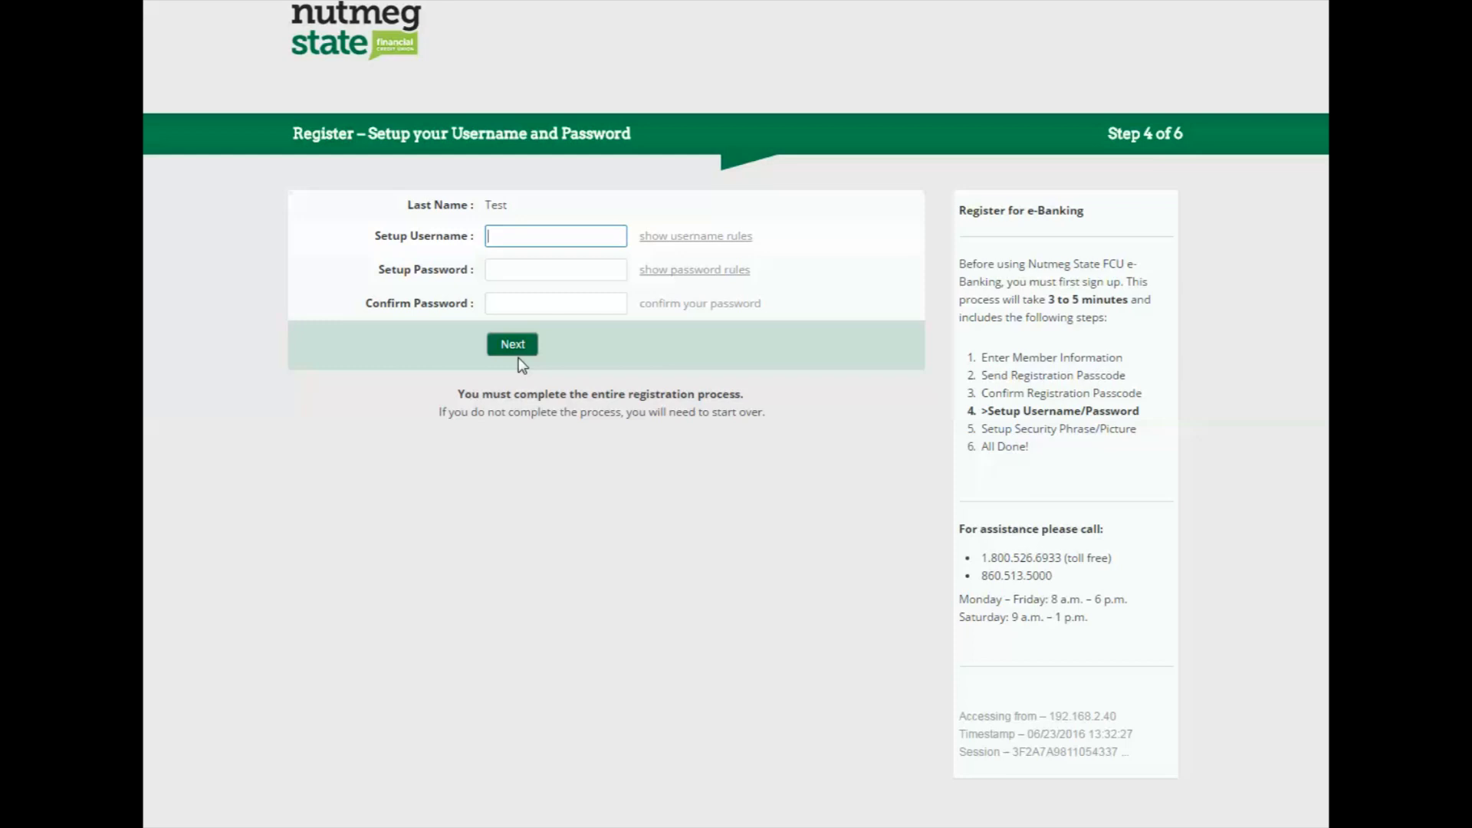
type("j")
type("oete")
type("st")
Enter a username in Setup Username and show the username rules
left_click(654, 248)
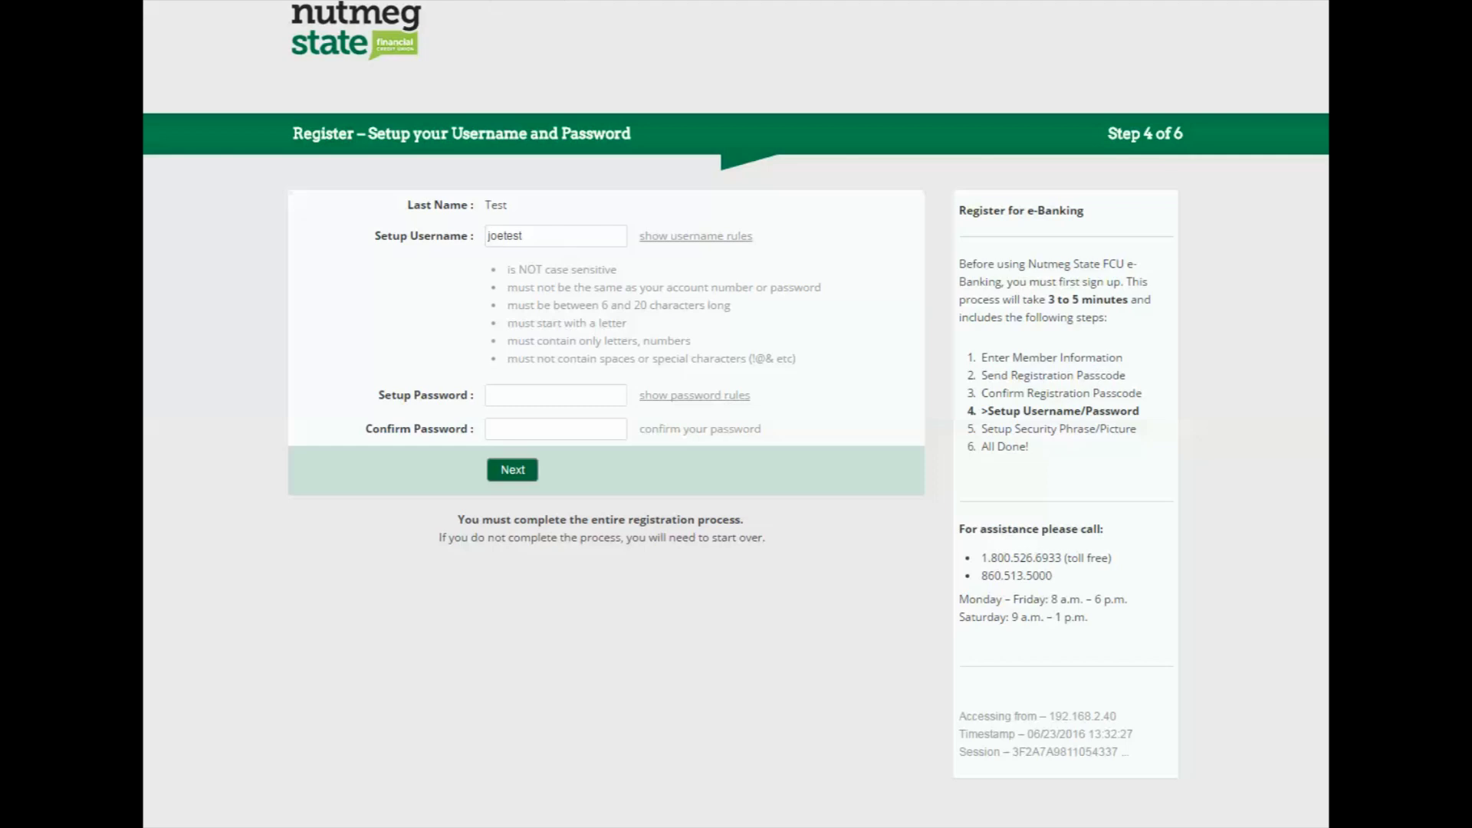
Enter the password for joetest, re-confirm it until it shows 'matches!', and submit
left_click(498, 394)
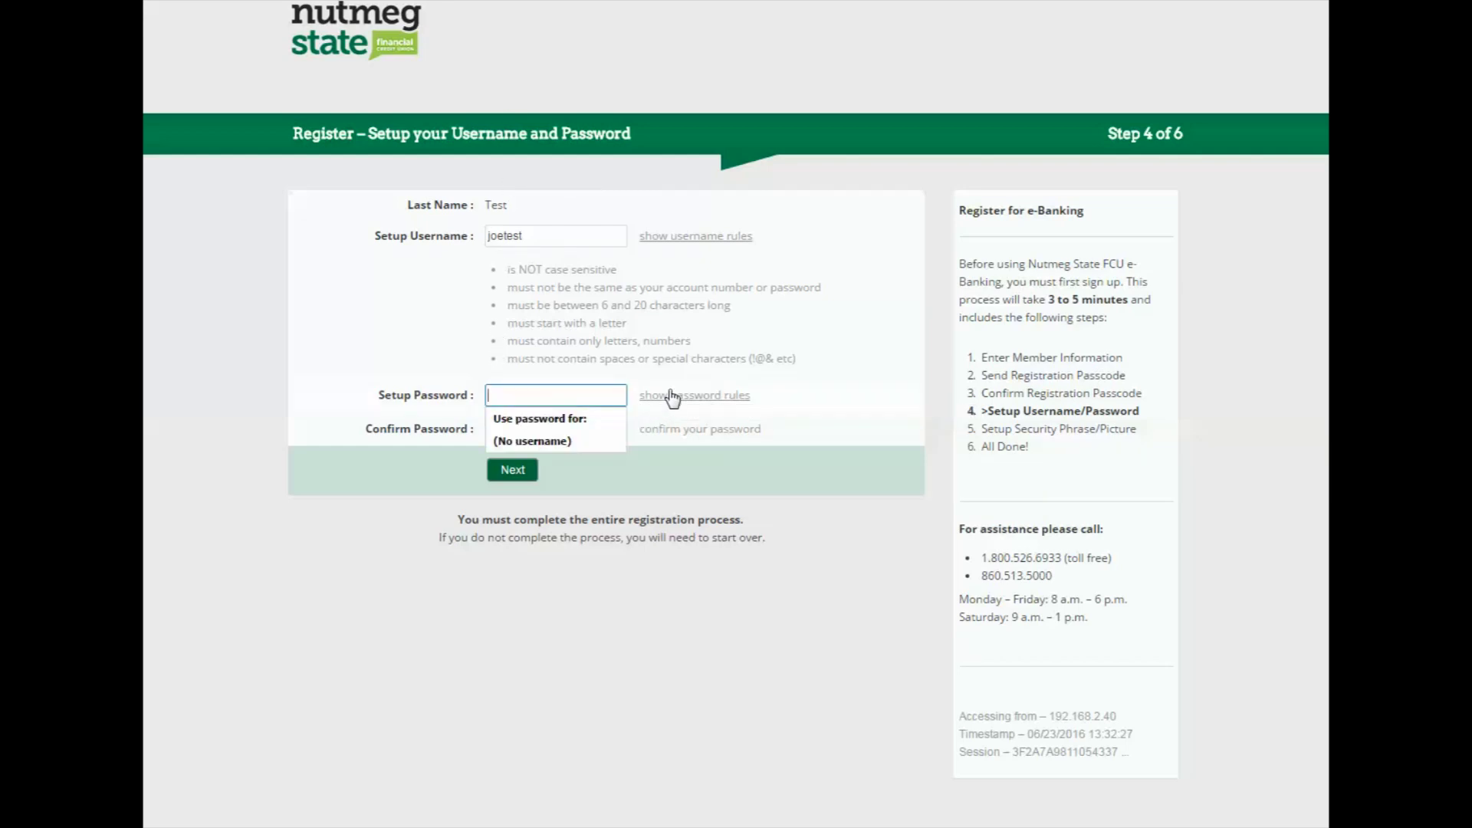
left_click(695, 276)
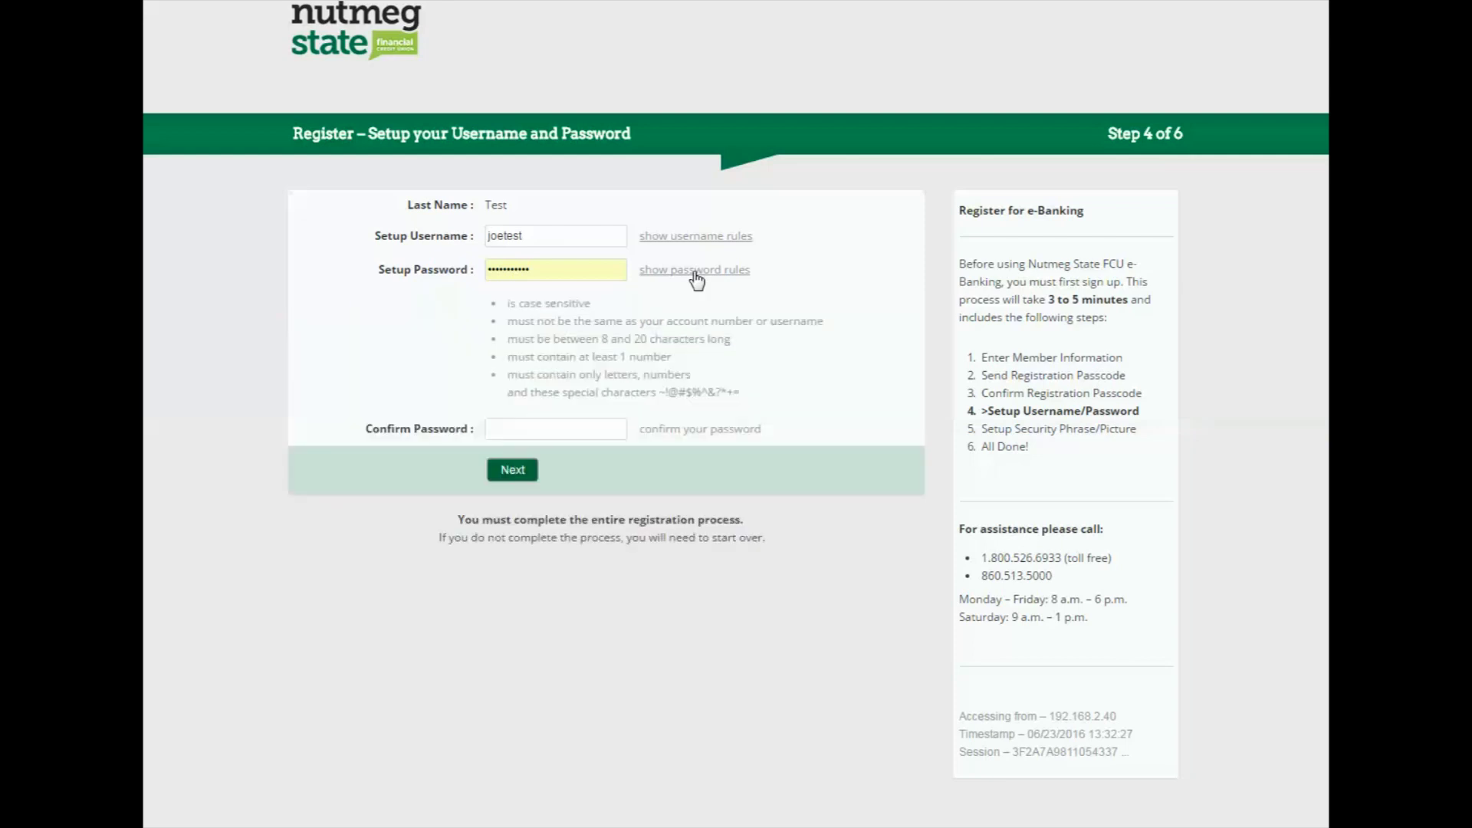
left_click_drag(621, 270, 402, 264)
key("BackSpace")
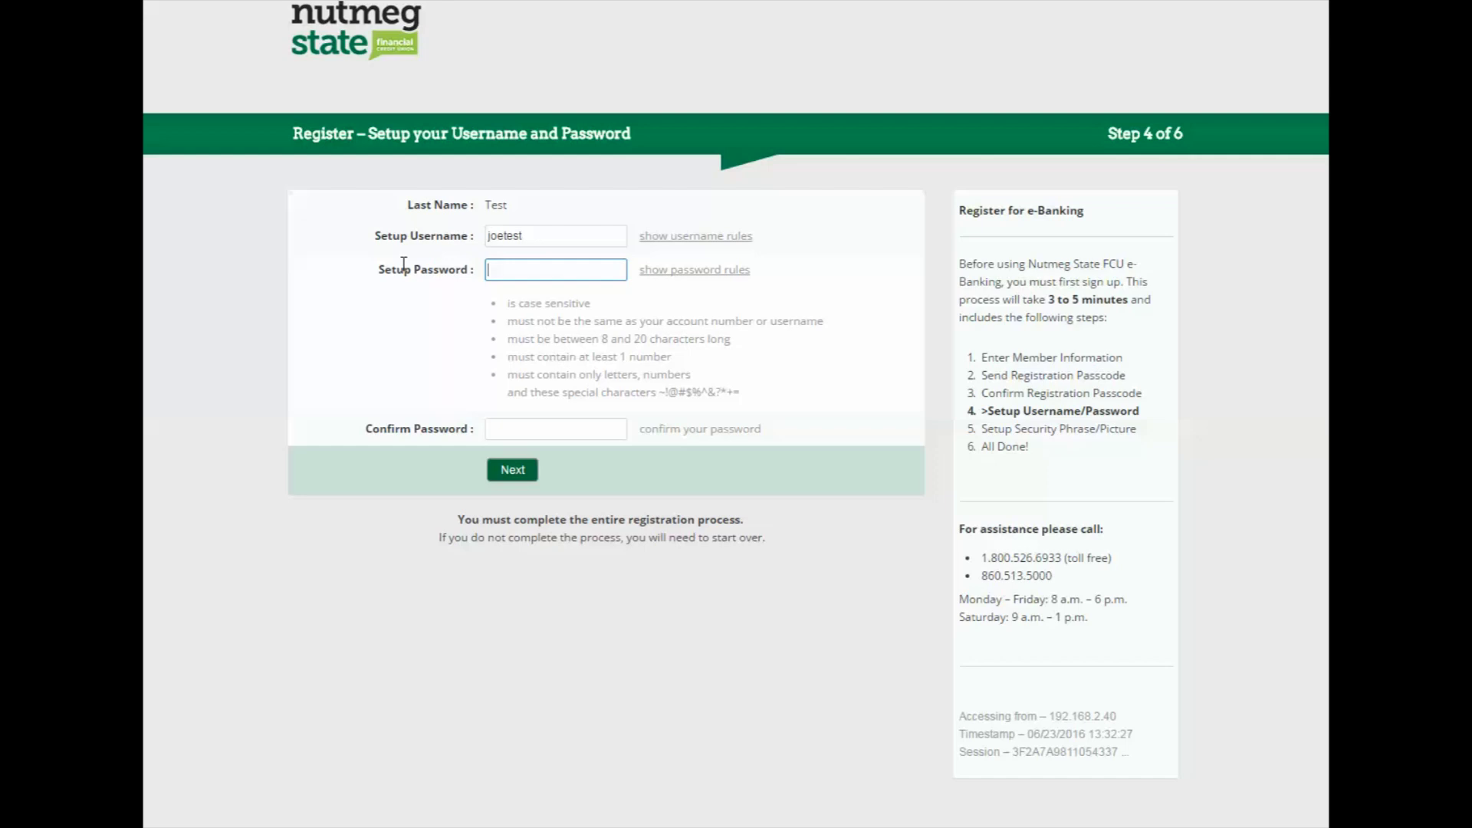
type("passwor")
type("d")
left_click(662, 280)
left_click(563, 303)
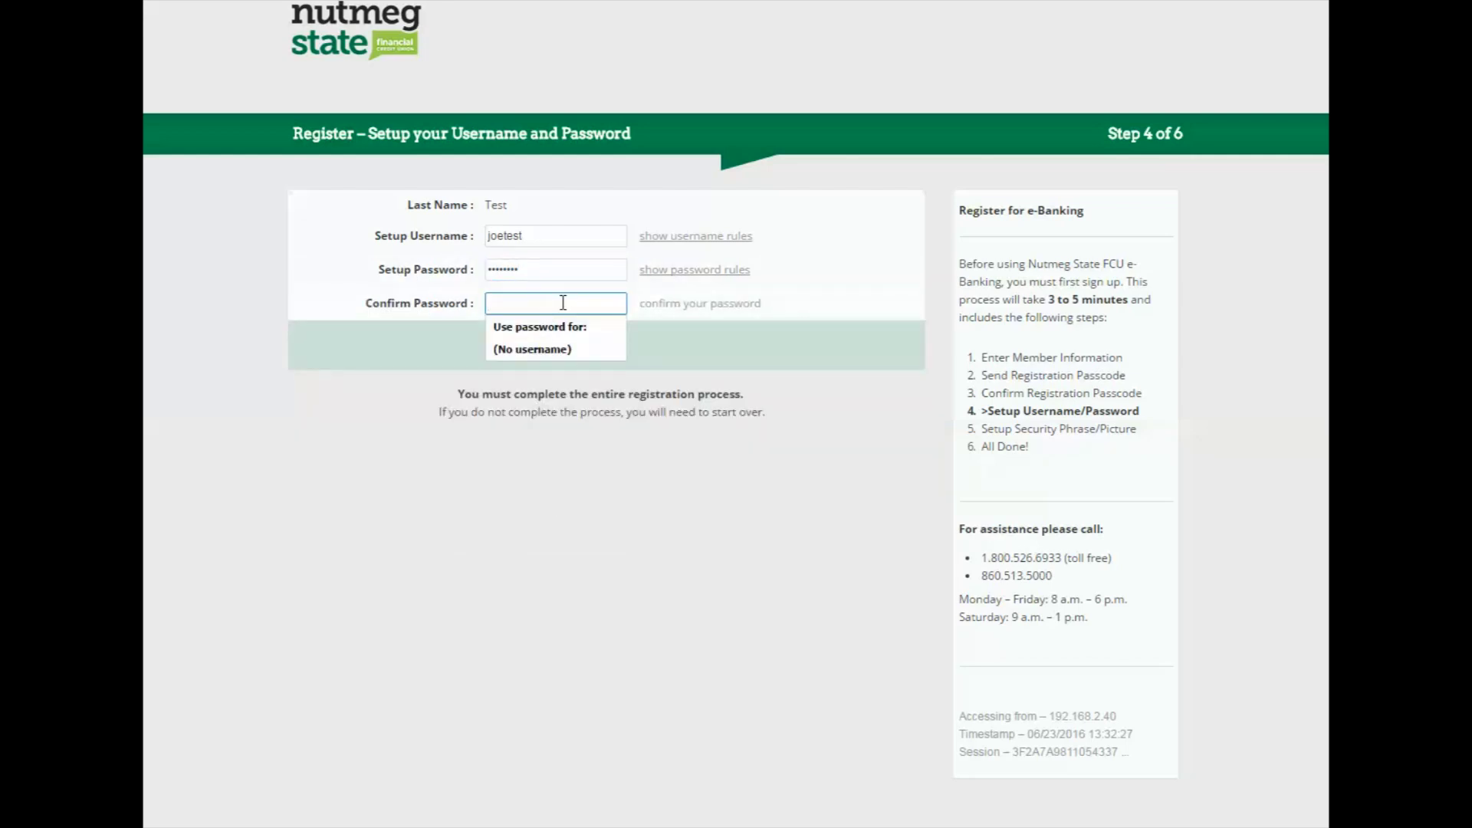
type("passw")
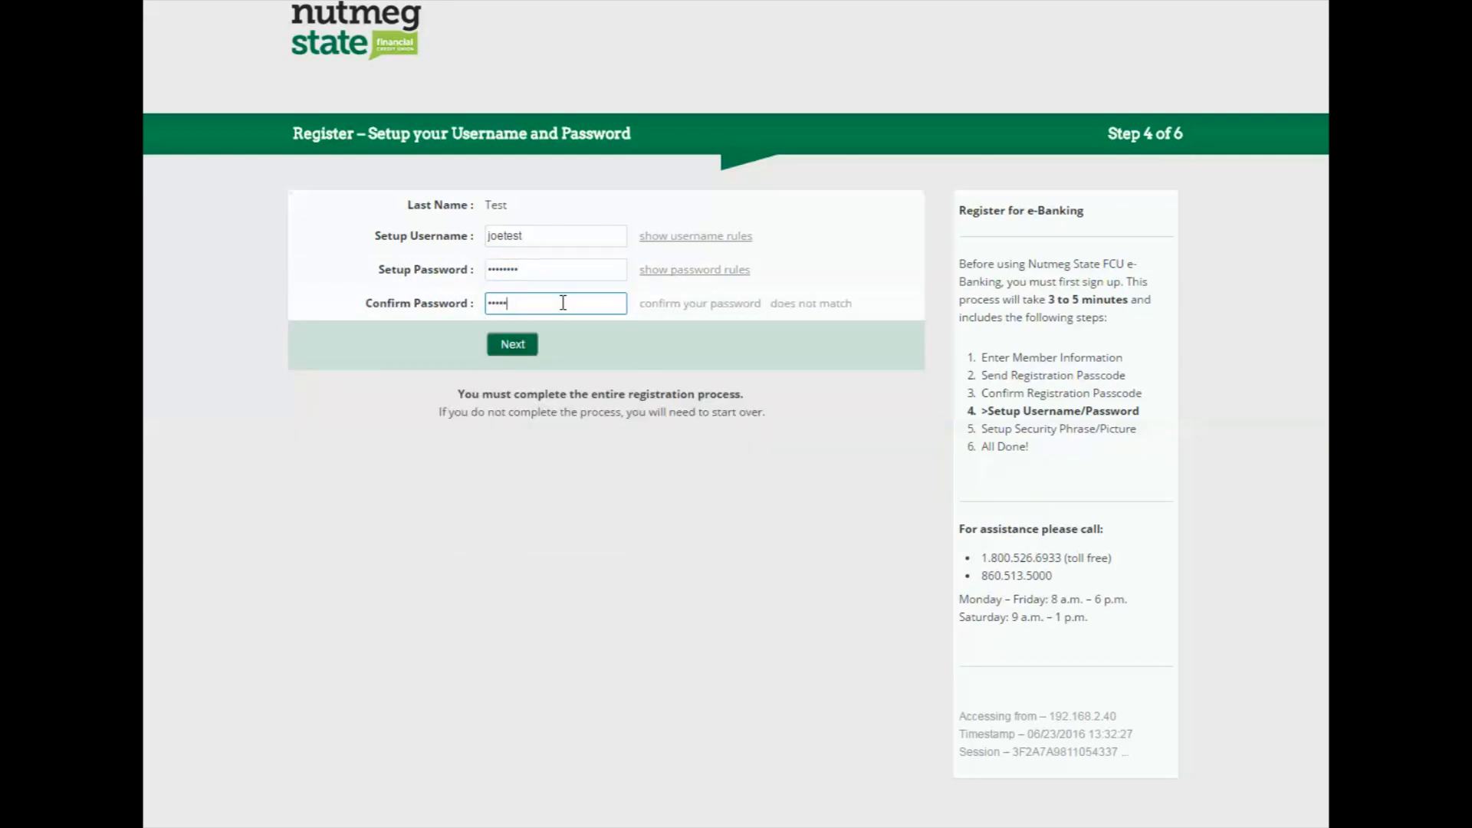
type("ord")
left_click(513, 345)
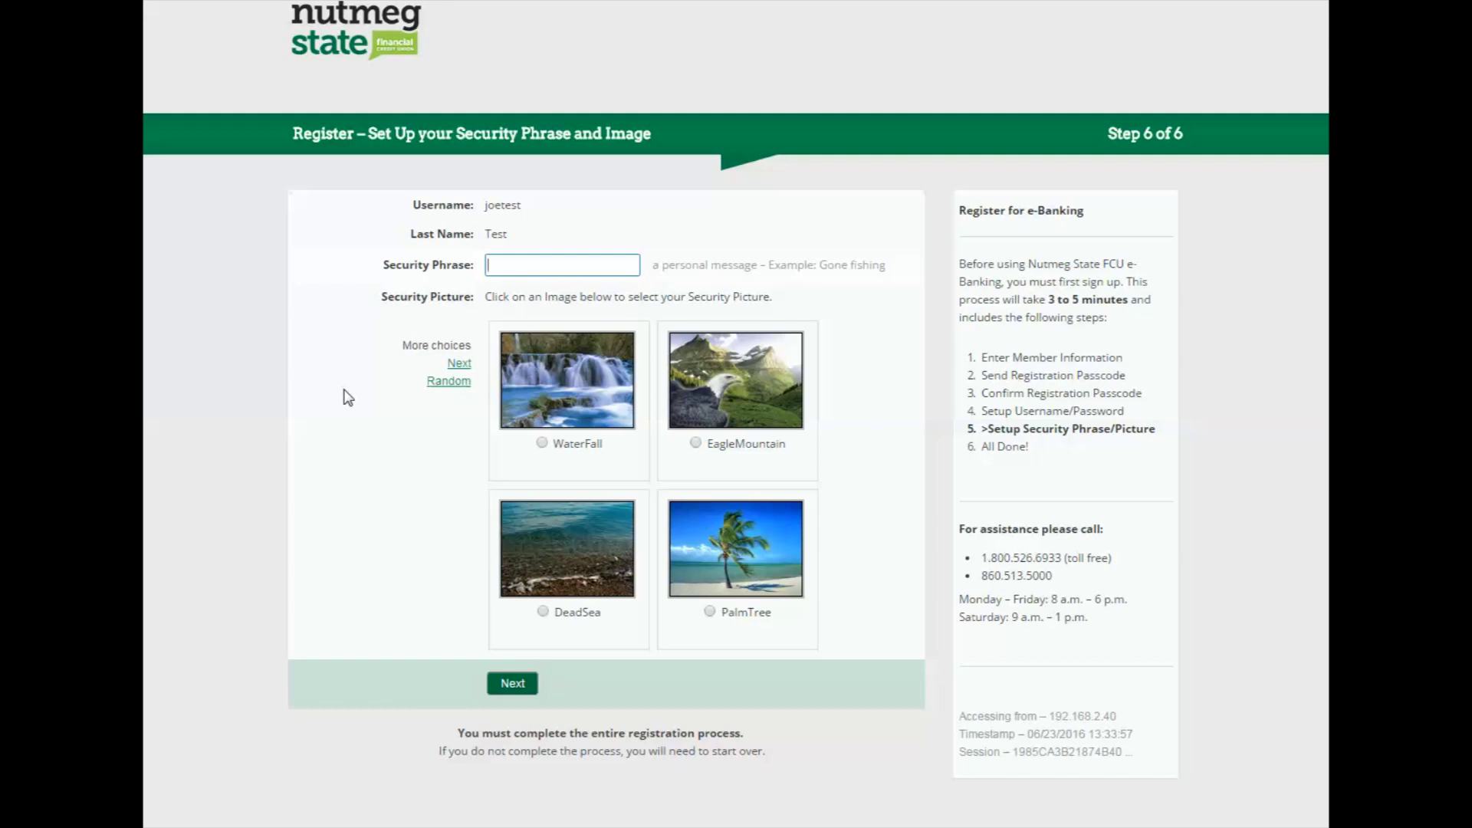
left_click(696, 445)
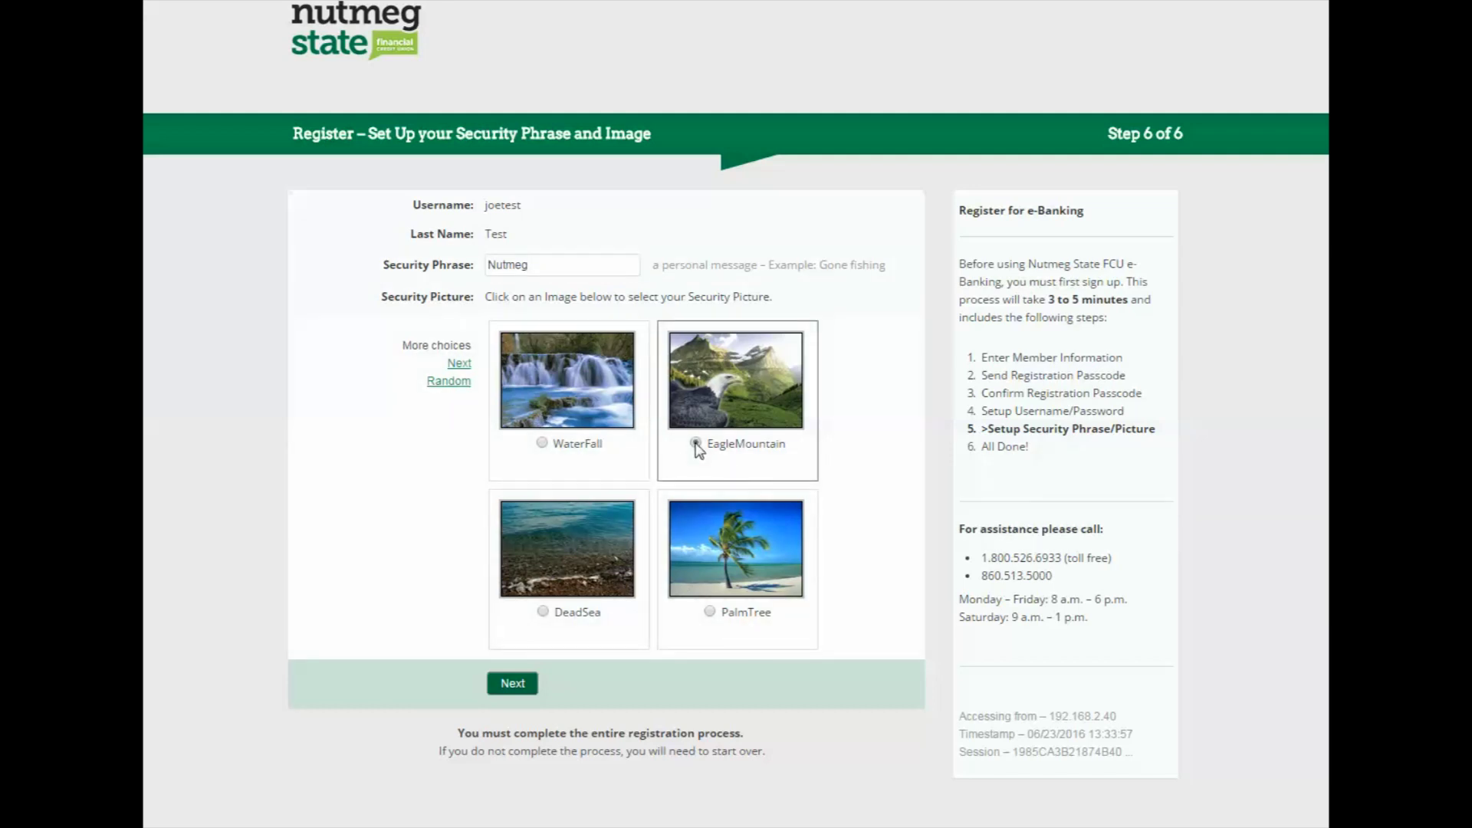
left_click(513, 683)
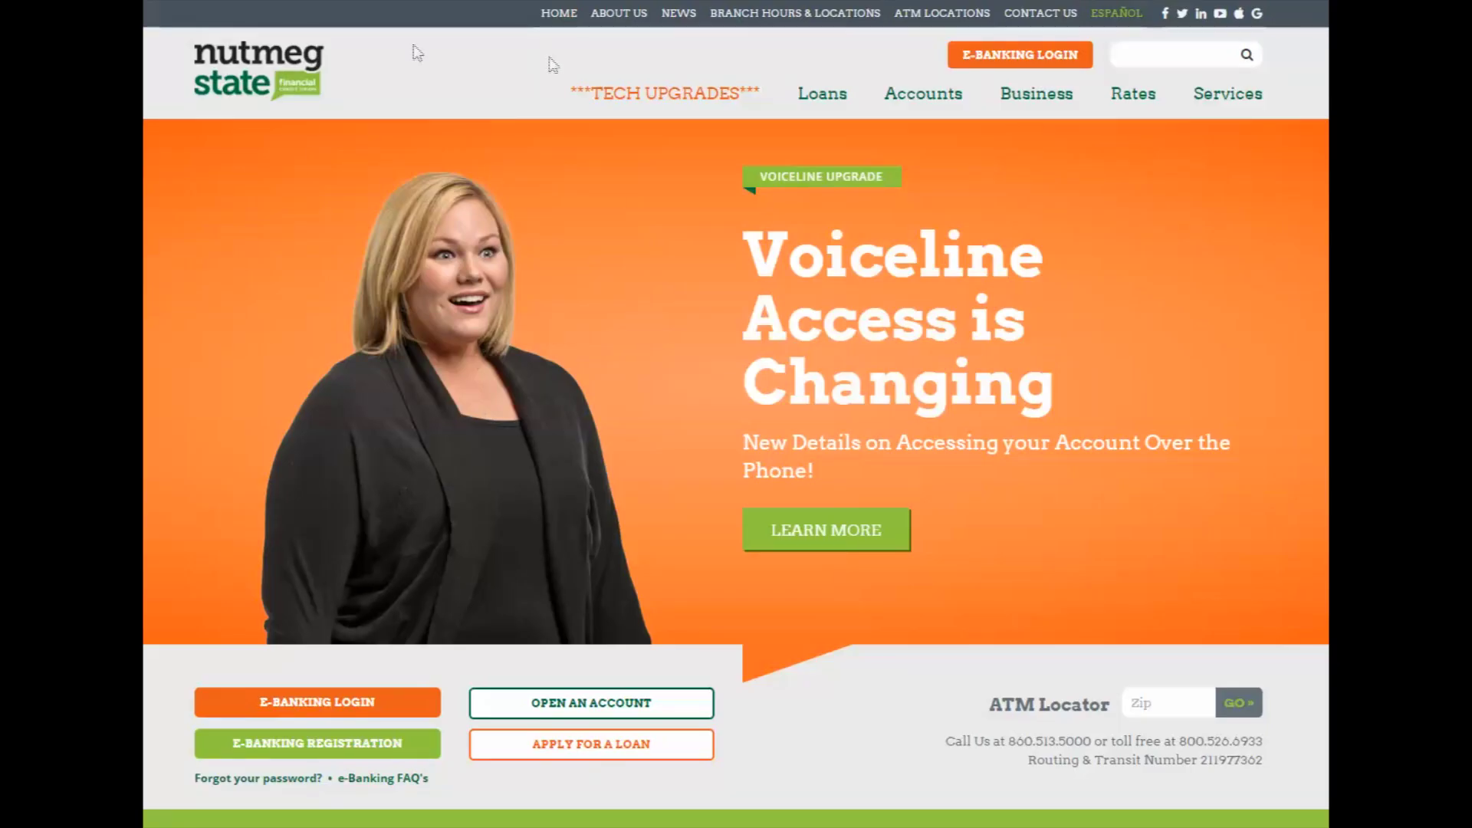
From the credit union homepage, go through E-BANKING LOGIN to the member sign-in page
left_click(990, 54)
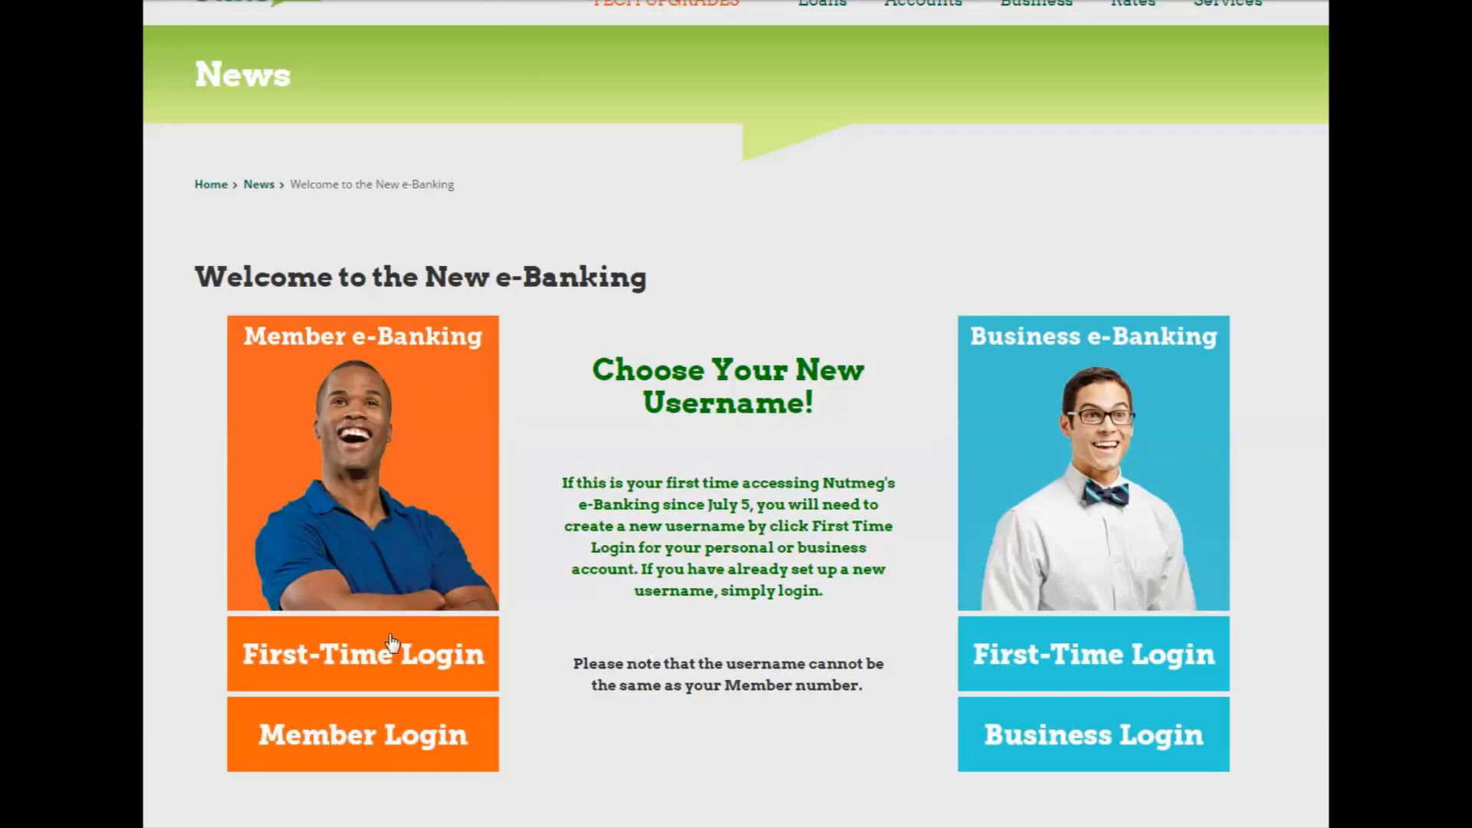
left_click(353, 730)
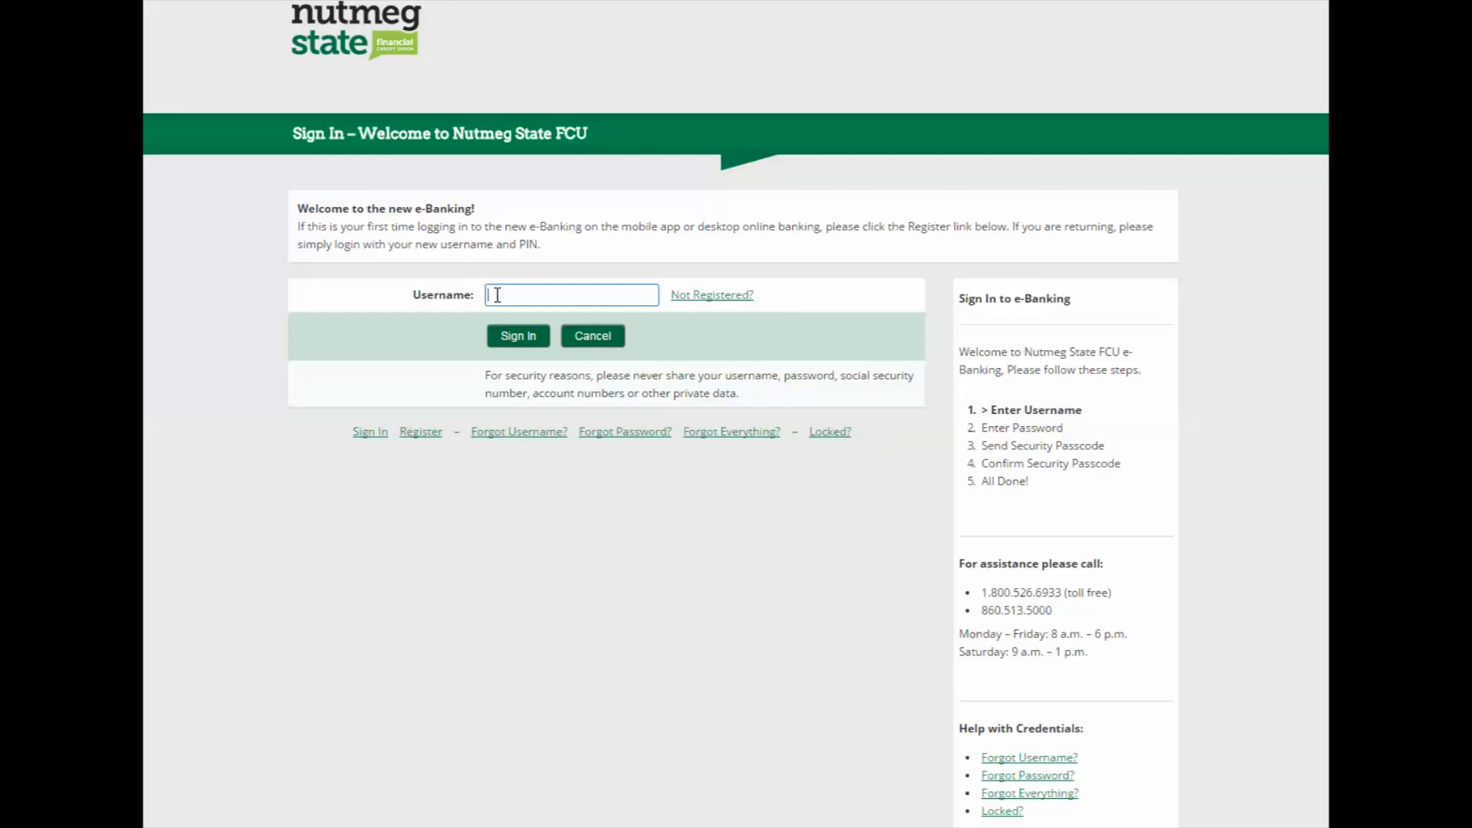
type("joetest")
Submit username joetest, replace the autofilled password with the correct one, and continue
left_click(520, 338)
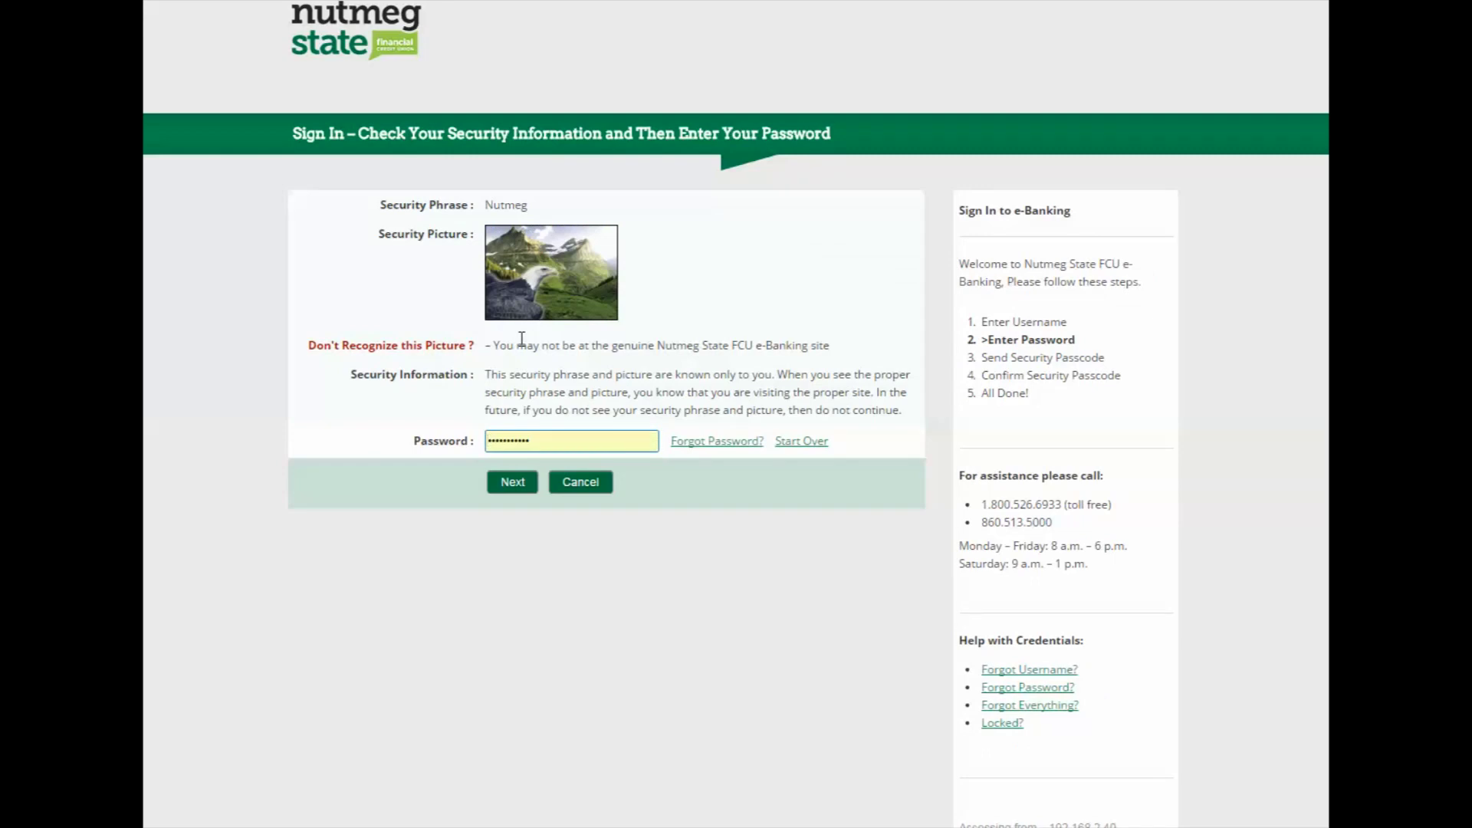
left_click_drag(530, 444, 439, 441)
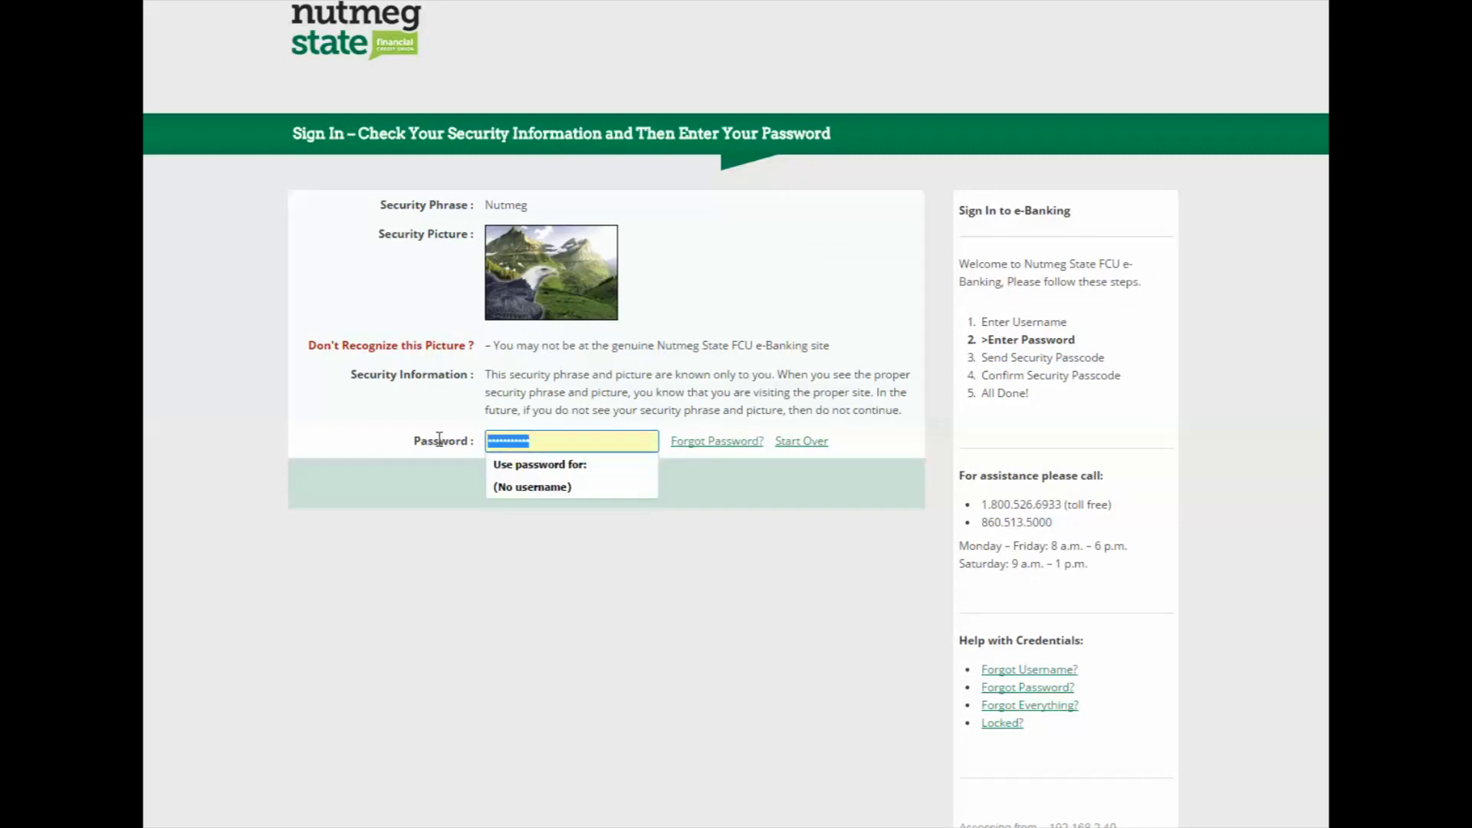
key("BackSpace")
type("•••")
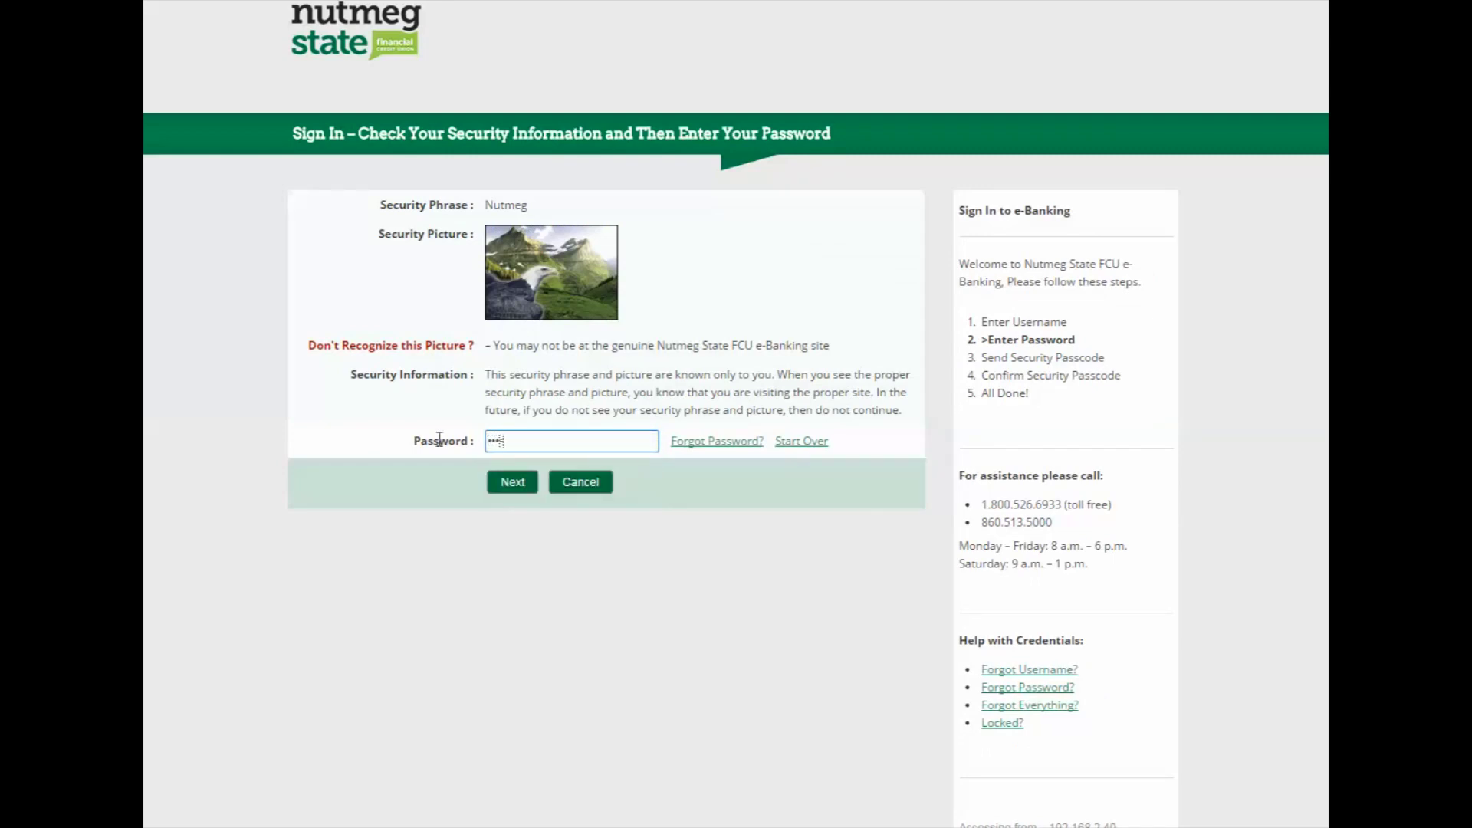
type("•")
key("BackSpace")
key("BackSpace")
key("BackSpace")
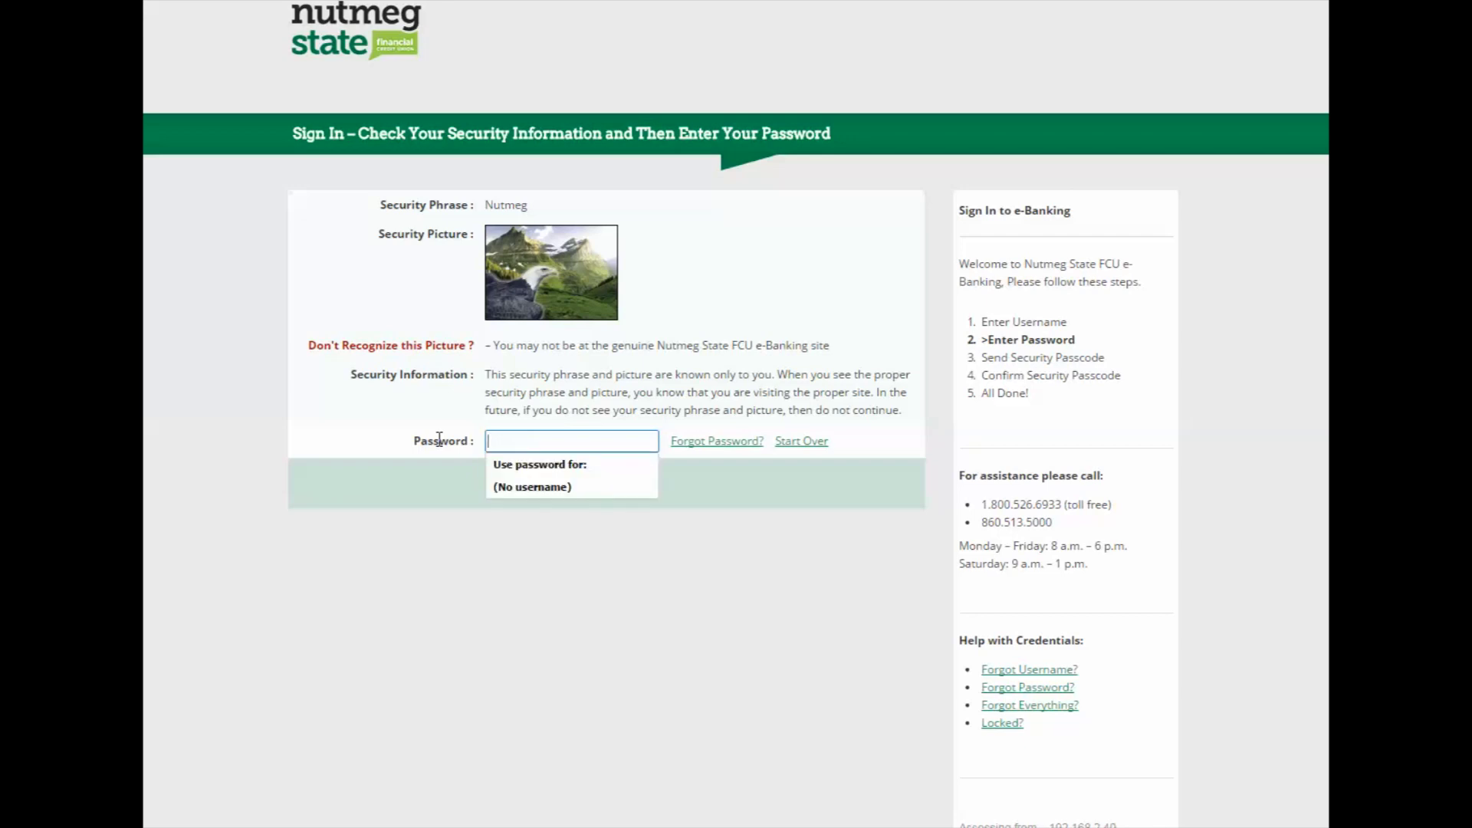
type("••••••••")
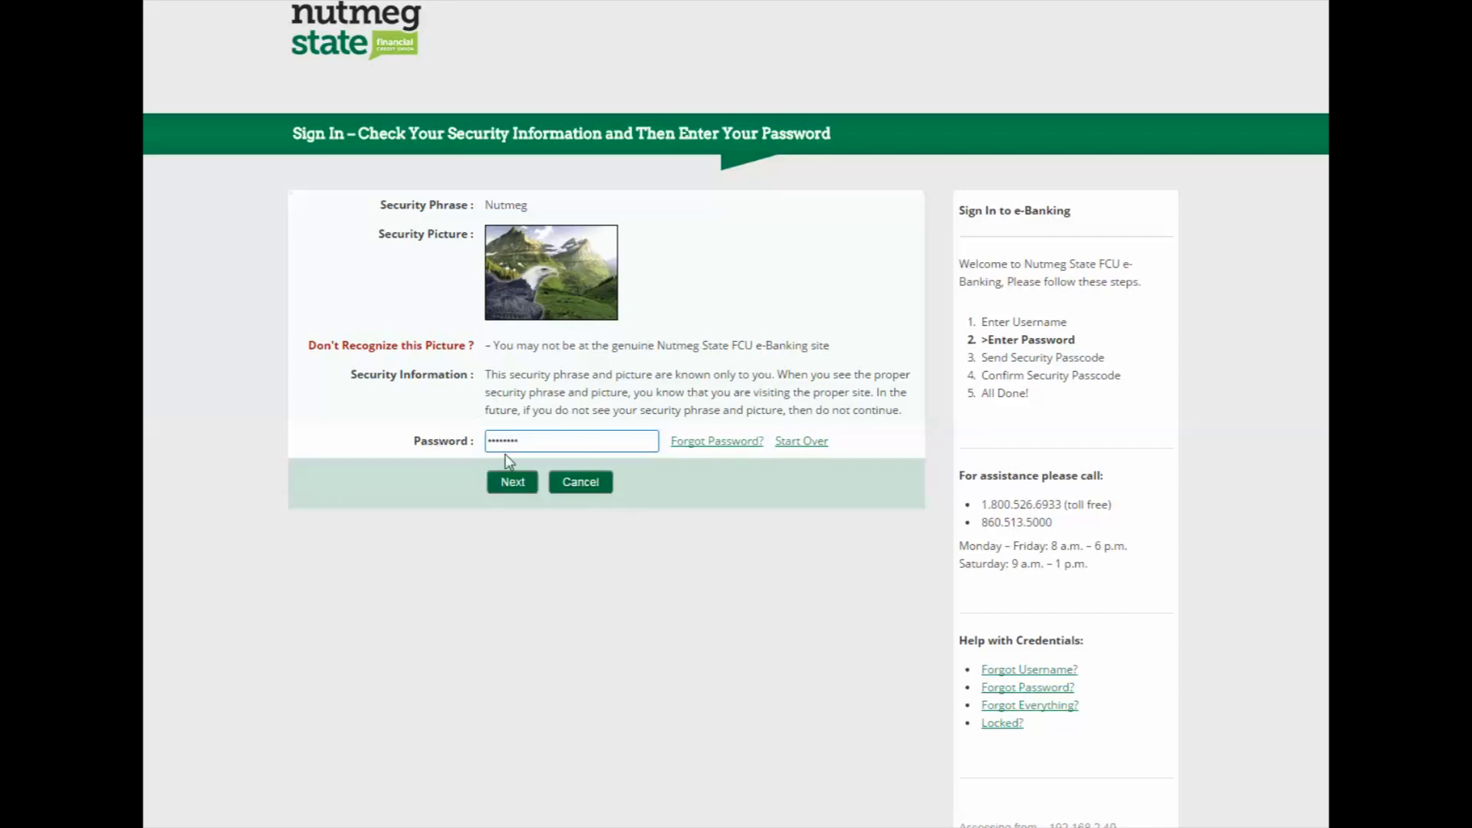
left_click(512, 483)
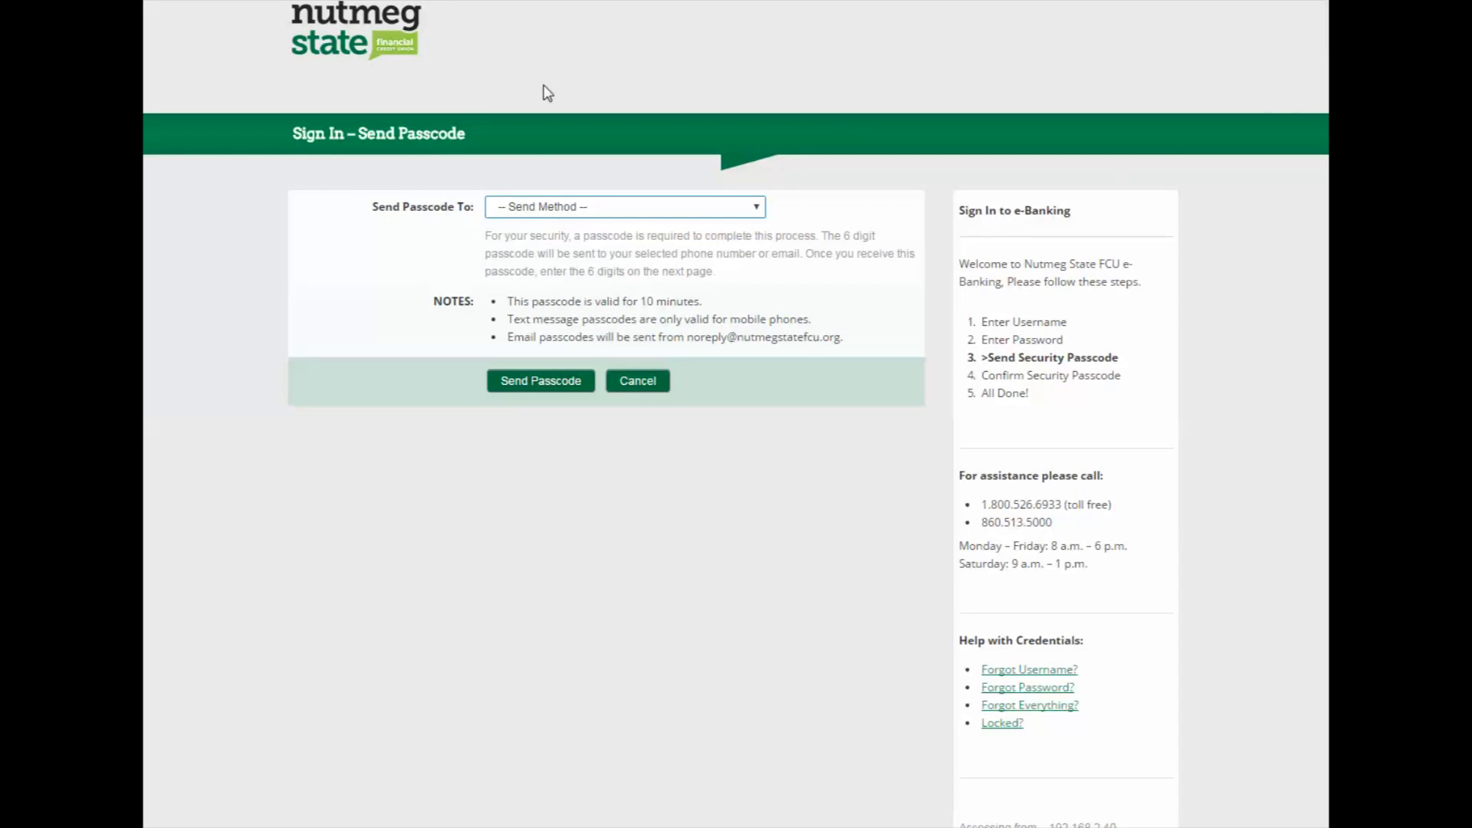
Send the sign-in passcode by text to XXX-XXX-X118
left_click(533, 206)
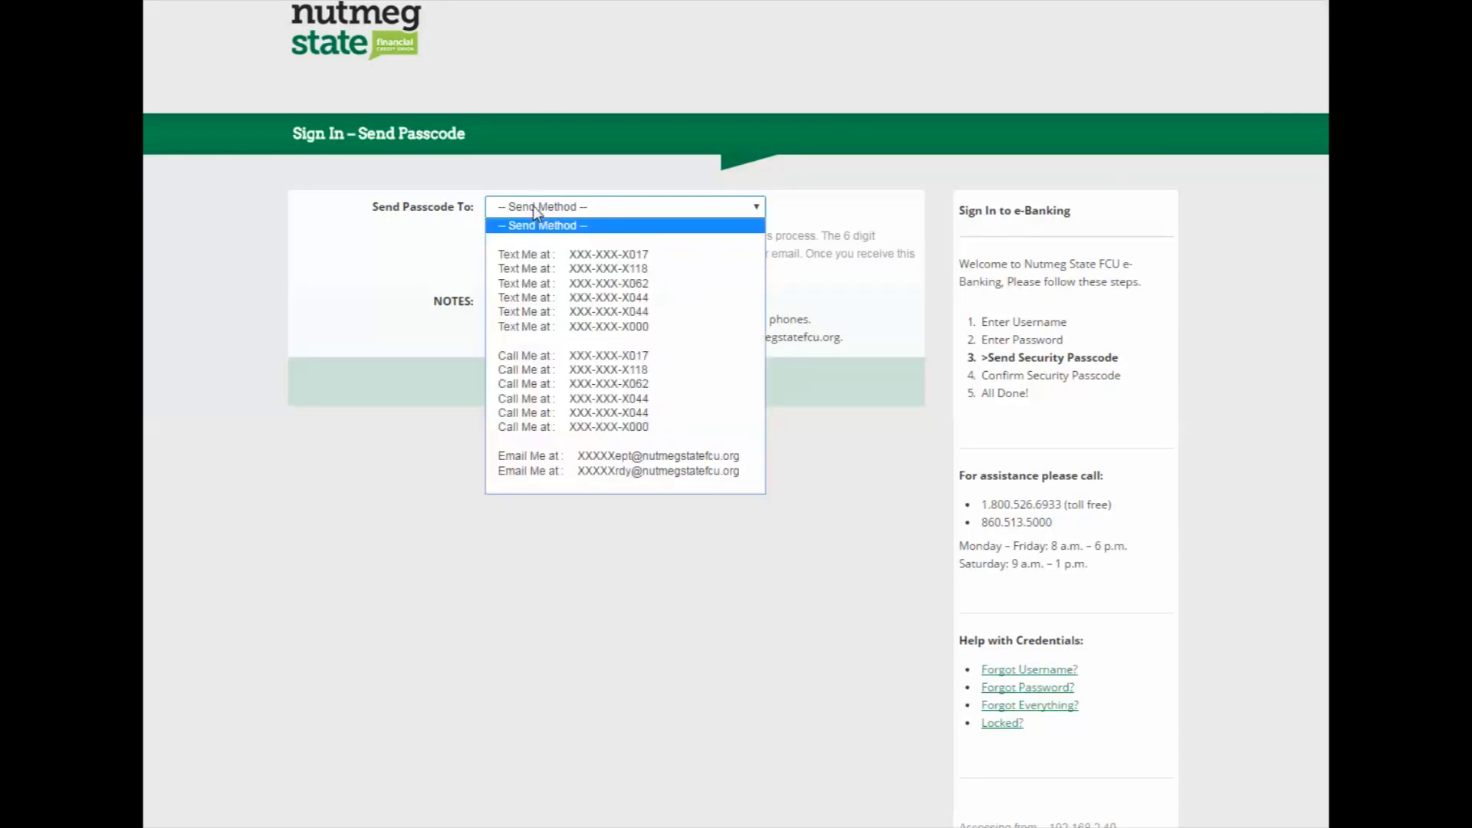
left_click(533, 270)
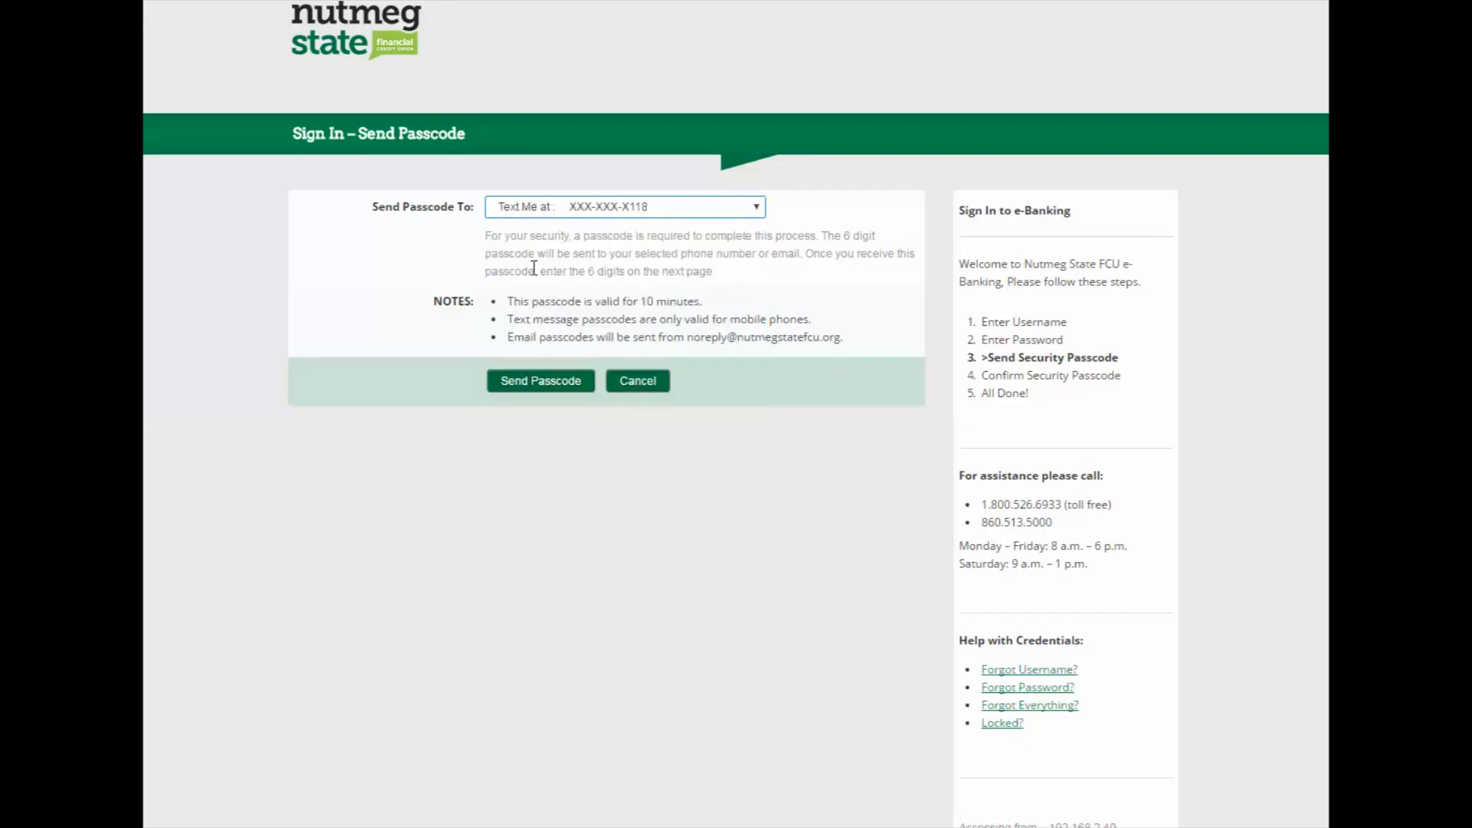
left_click(546, 383)
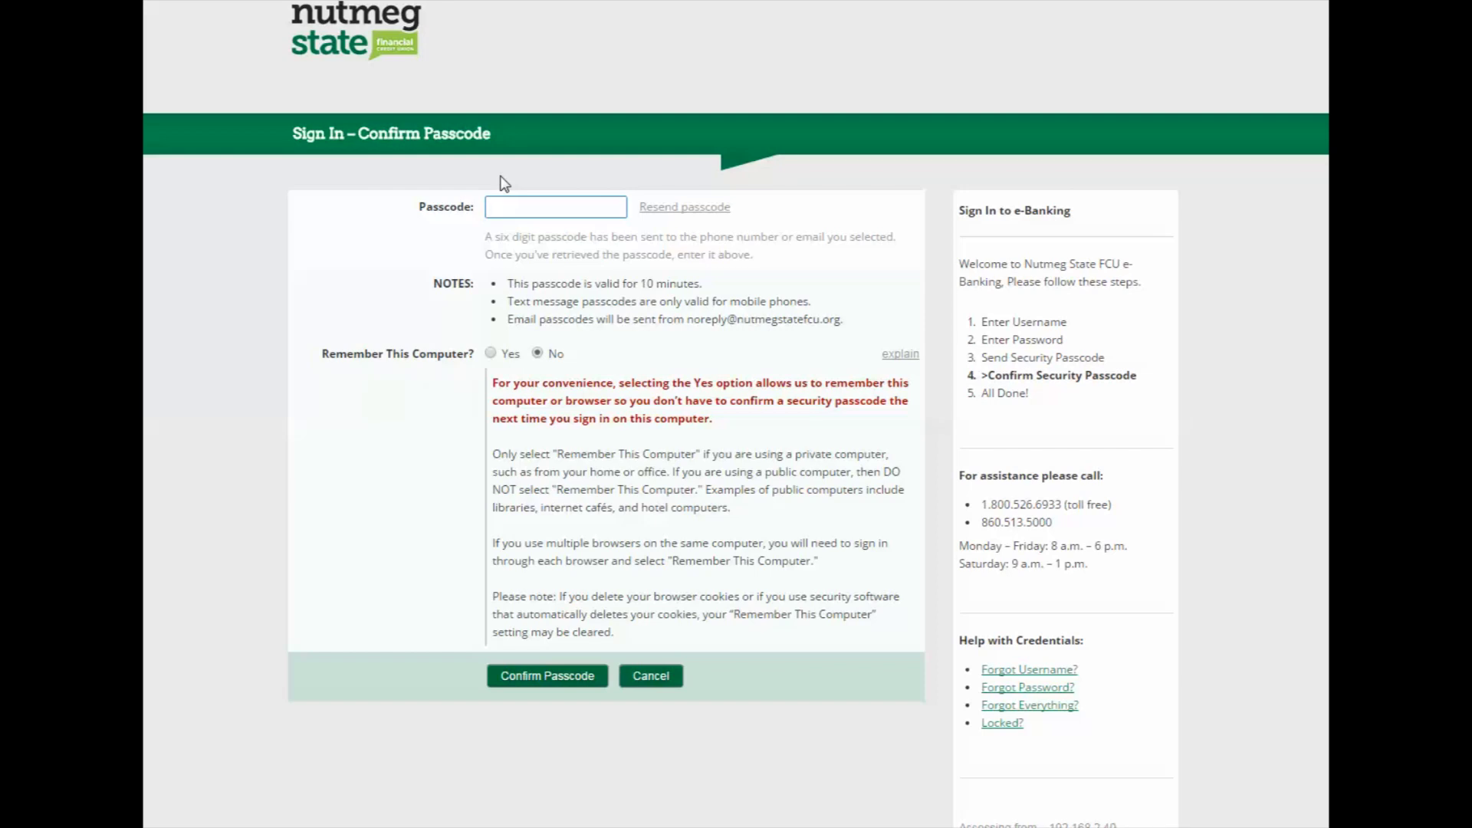
left_click(492, 355)
left_click(526, 677)
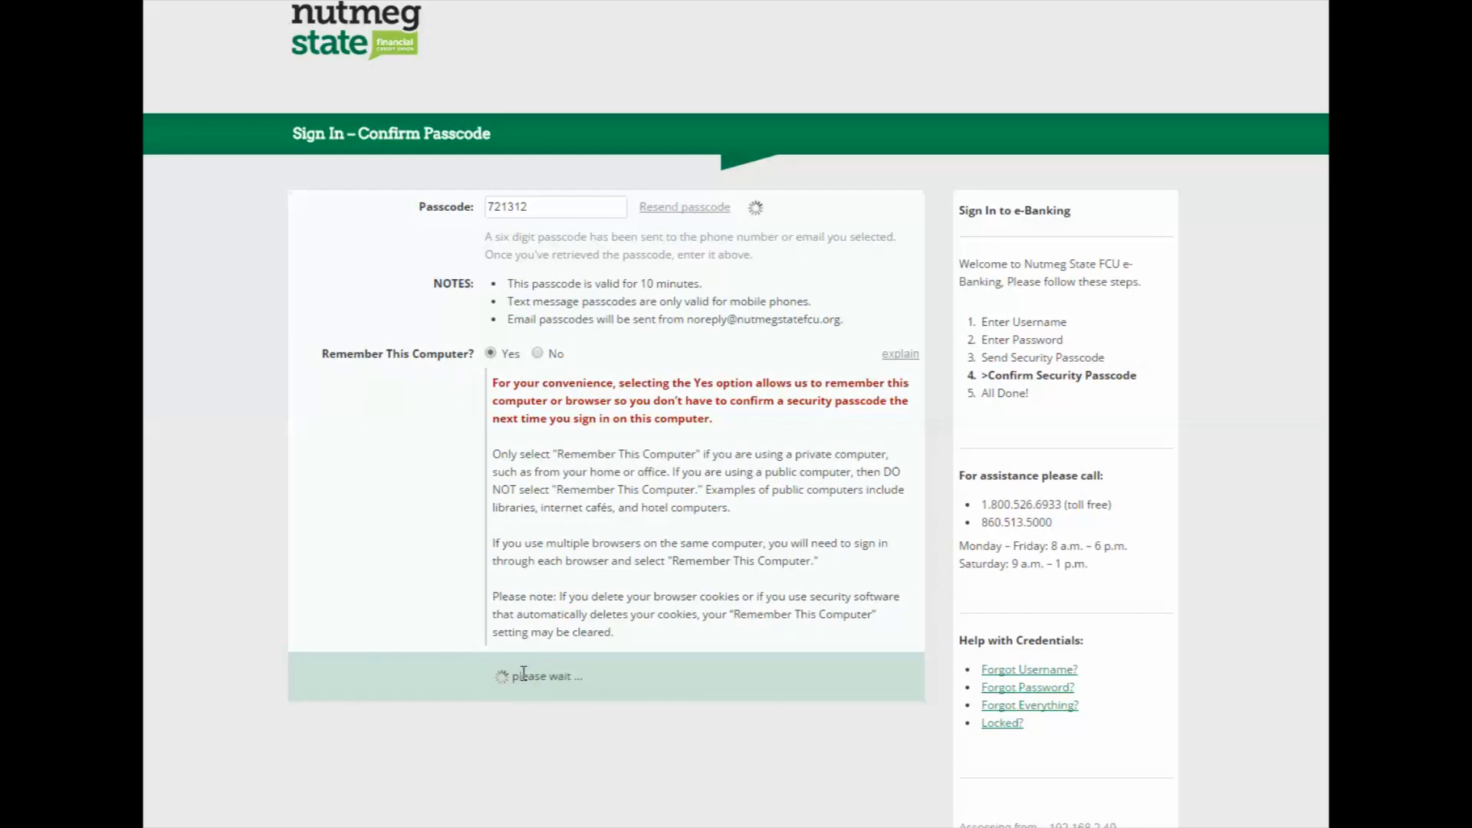